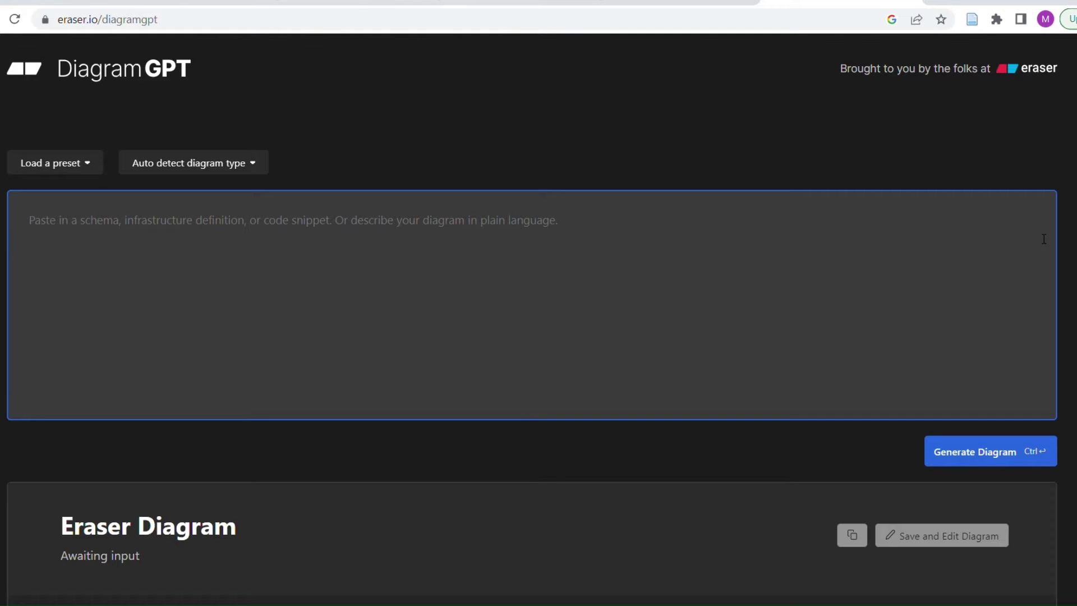
Write the prompt 'draw a highly detailed diagram of a multi-million dollar database that something like YouTube could run on'.
left_click(564, 349)
type("draw a diagr")
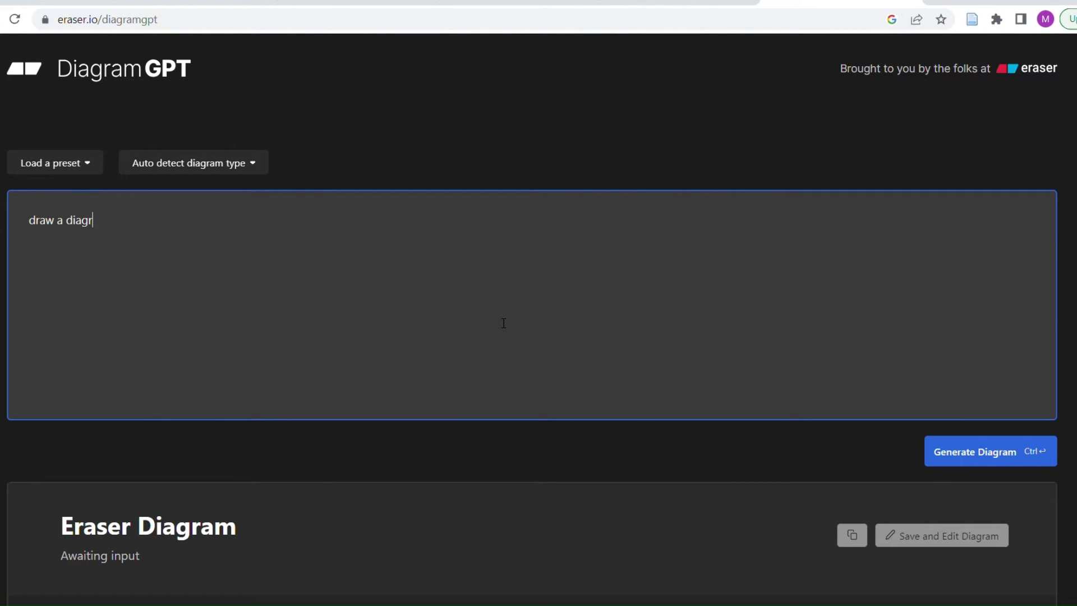
type("am of")
key("BackSpace")
key("BackSpace")
key("BackSpace")
key("BackSpace")
key("BackSpace")
key("BackSpace")
key("BackSpace")
key("BackSpace")
key("BackSpace")
key("BackSpace")
type("highly detailed diagra")
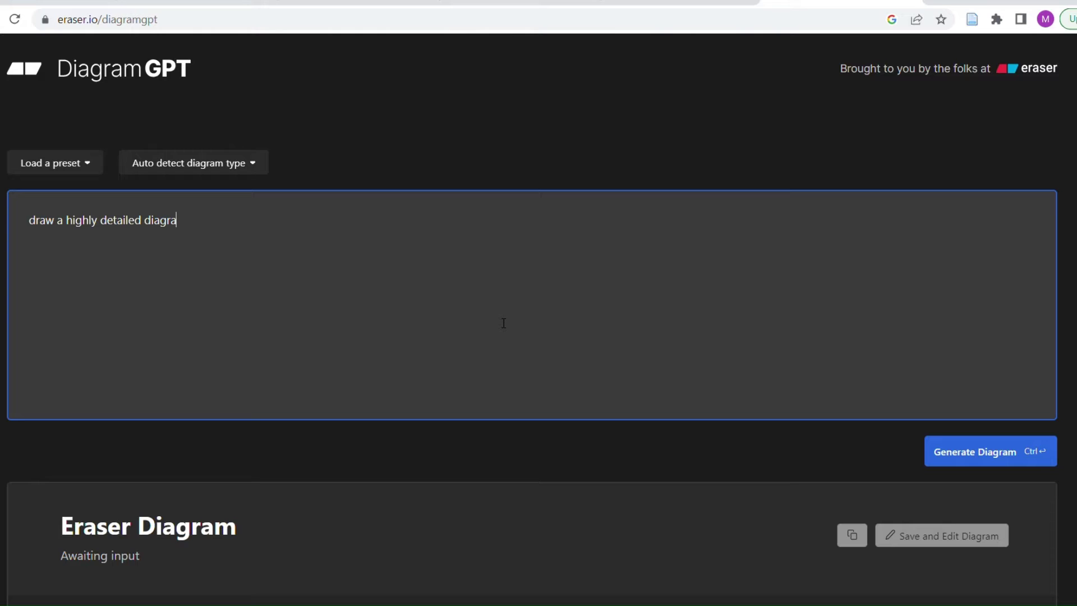
type("m of a database that somet")
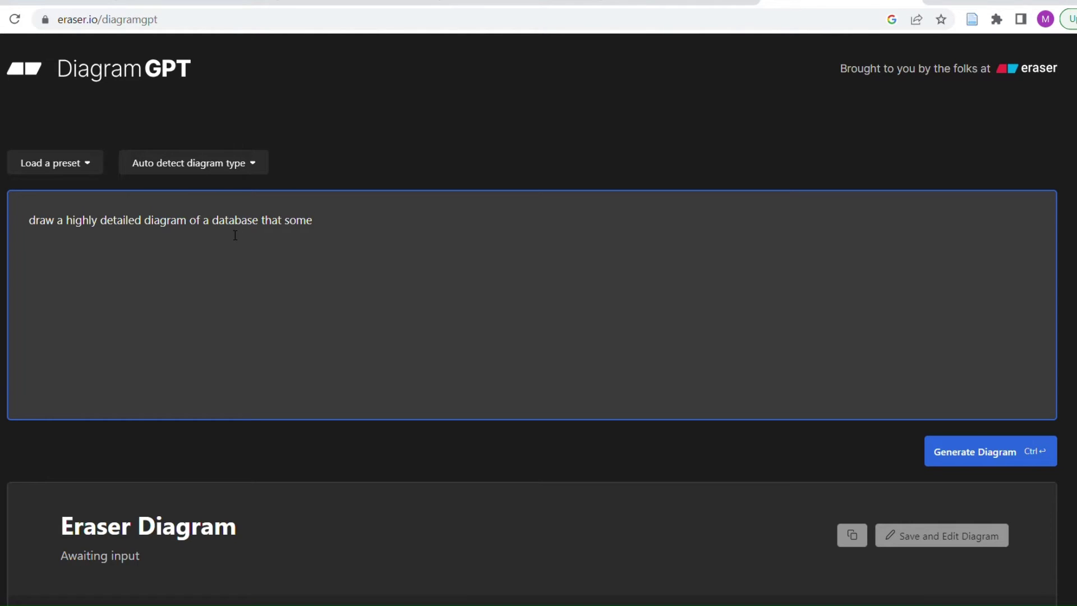
left_click(216, 227)
type("multi ")
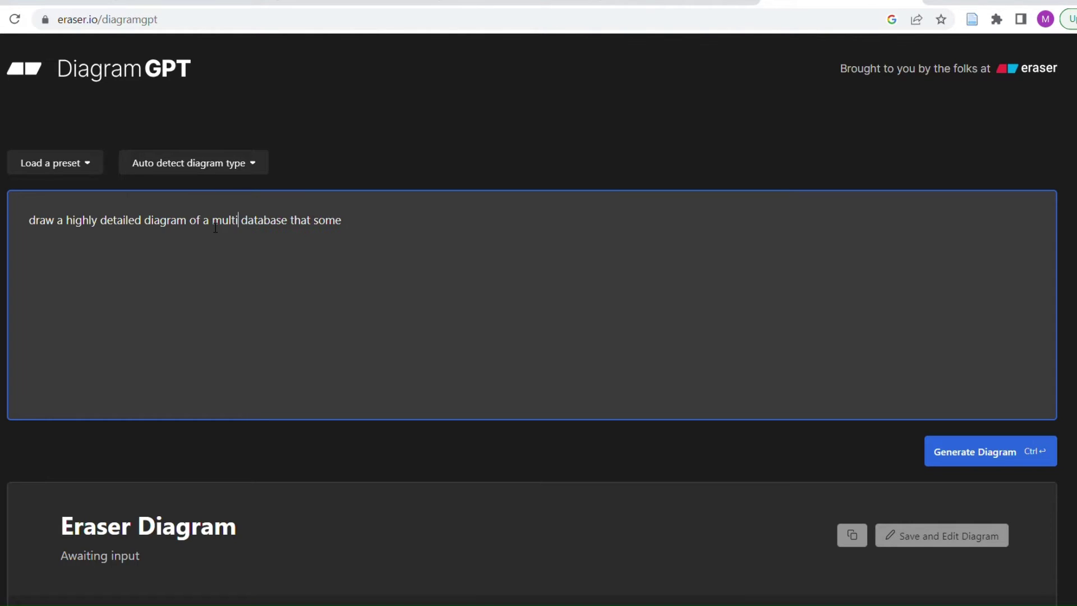
type("-million")
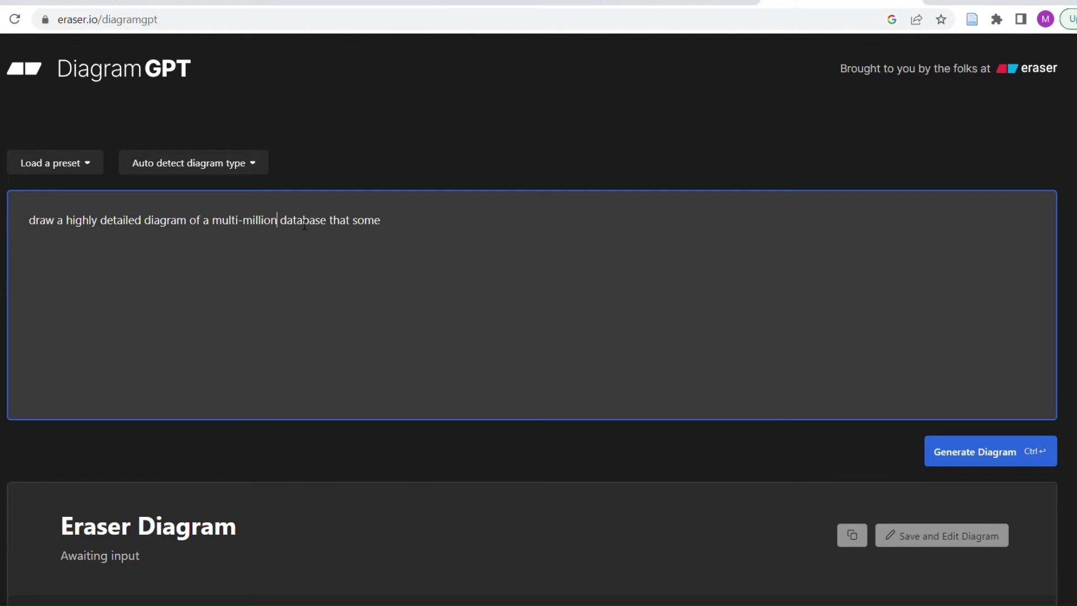
type(" dollar")
left_click(432, 225)
type("thing l")
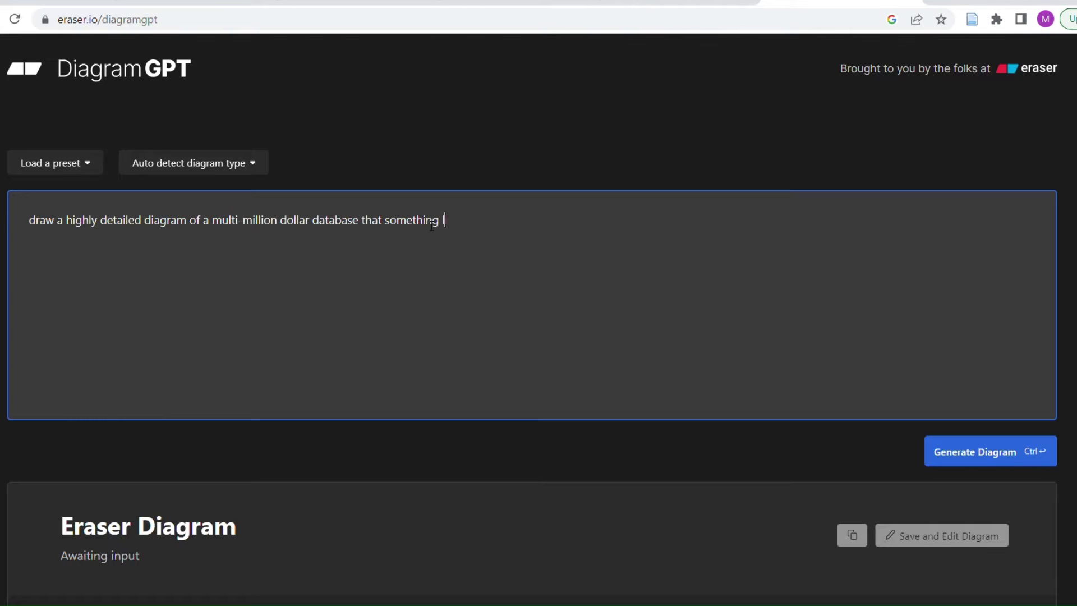
type("ike YouTube could run on")
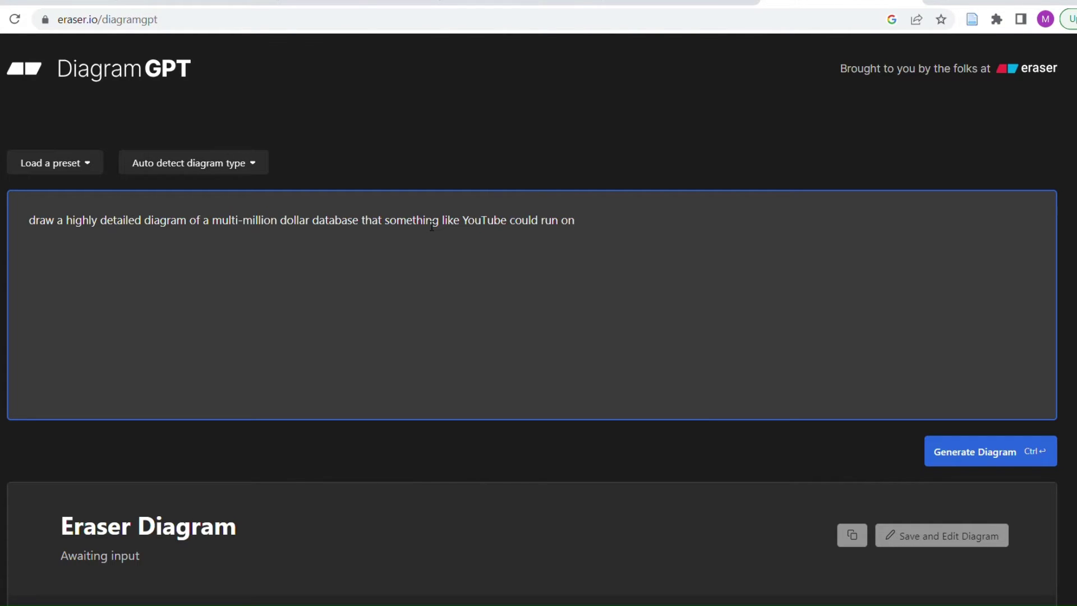
Generate a diagram from the YouTube database prompt.
left_click(967, 451)
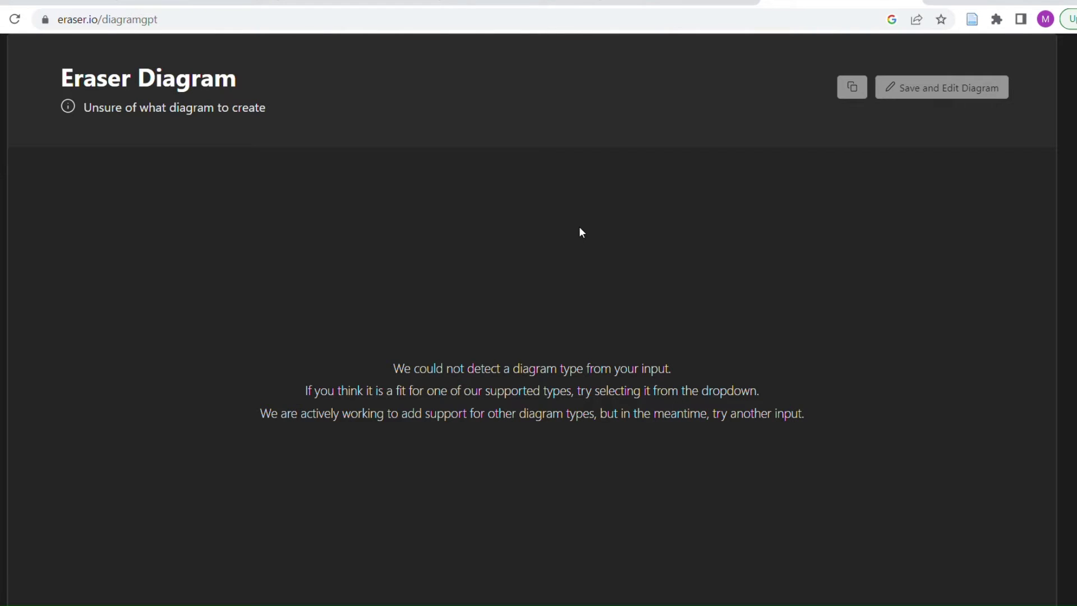
scroll(580, 228, "up", 4)
scroll(566, 187, "up", 4)
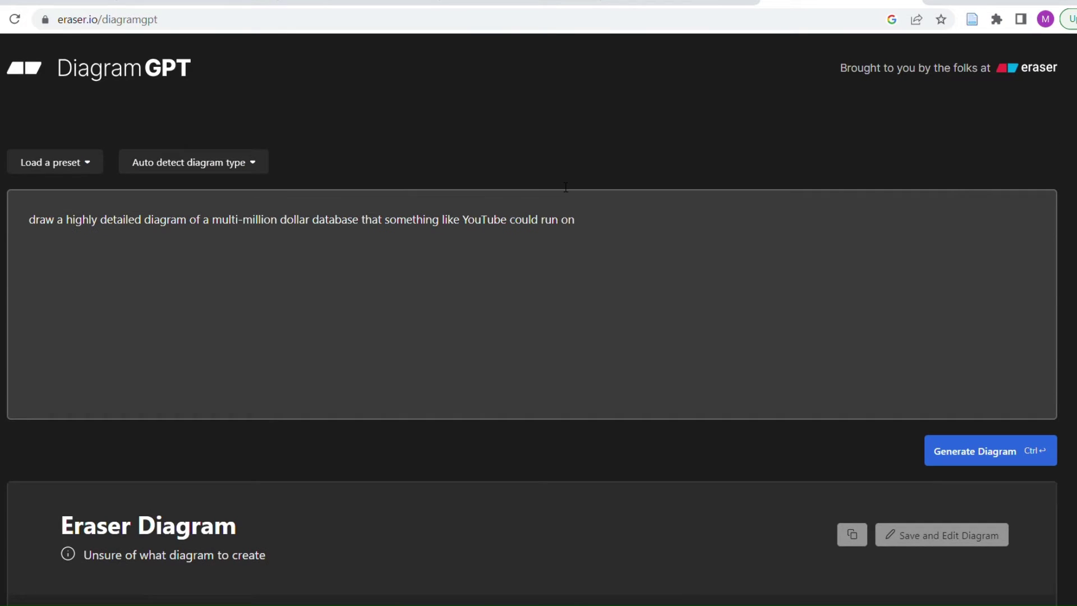
Reword the prompt's ending to ask for a database 'for an app like YouTube'.
left_click(578, 220)
key("BackSpace")
key("BackSpace")
key("BackSpace")
key("BackSpace")
key("BackSpace")
left_click(460, 219)
key("BackSpace")
key("BackSpace")
key("BackSpace")
key("BackSpace")
key("BackSpace")
key("BackSpace")
key("BackSpace")
key("BackSpace")
key("BackSpace")
key("BackSpace")
key("BackSpace")
key("BackSpace")
key("BackSpace")
key("BackSpace")
key("BackSpace")
key("BackSpace")
key("BackSpace")
key("BackSpace")
key("BackSpace")
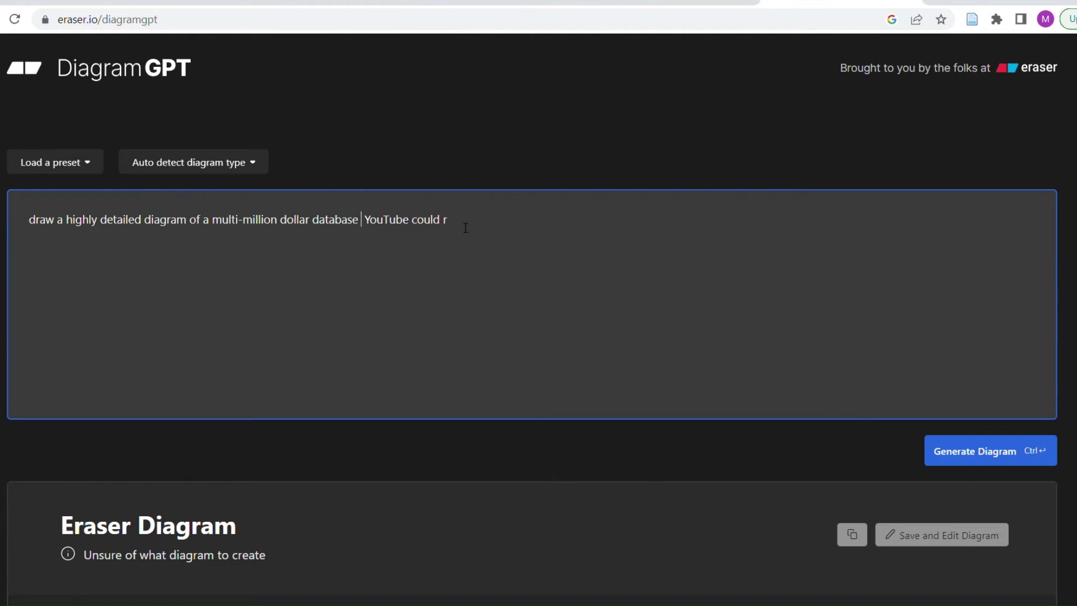
type("for an app like")
left_click(528, 230)
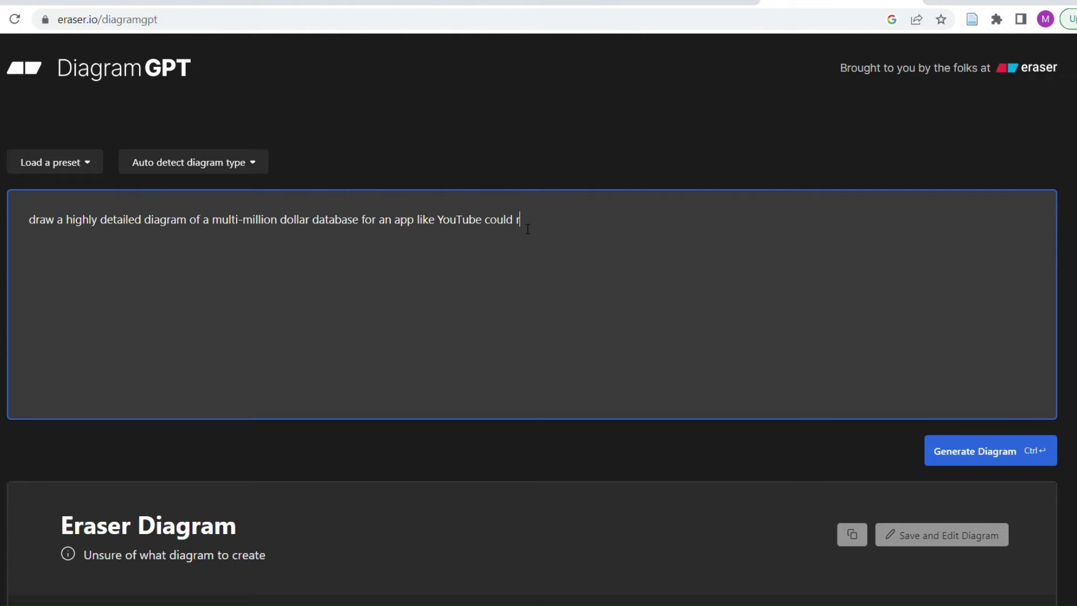
key("BackSpace")
key("BackSpace")
key("BackSpace")
key("BackSpace")
key("BackSpace")
key("BackSpace")
key("BackSpace")
Generate the YouTube app database diagram from the revised prompt and wait until it reads Complete.
left_click(934, 454)
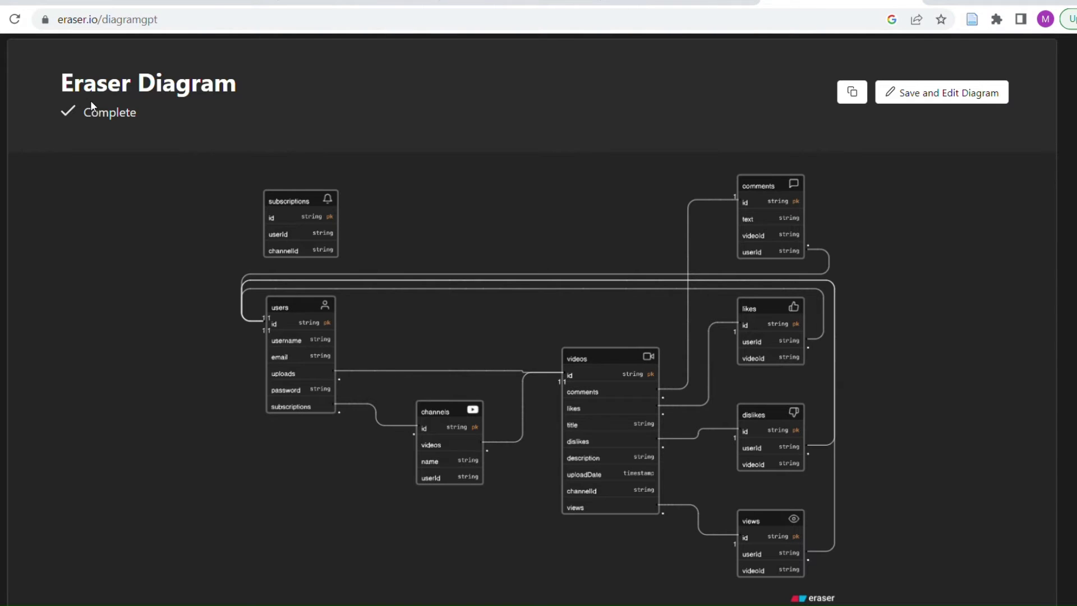
left_click_drag(82, 112, 140, 118)
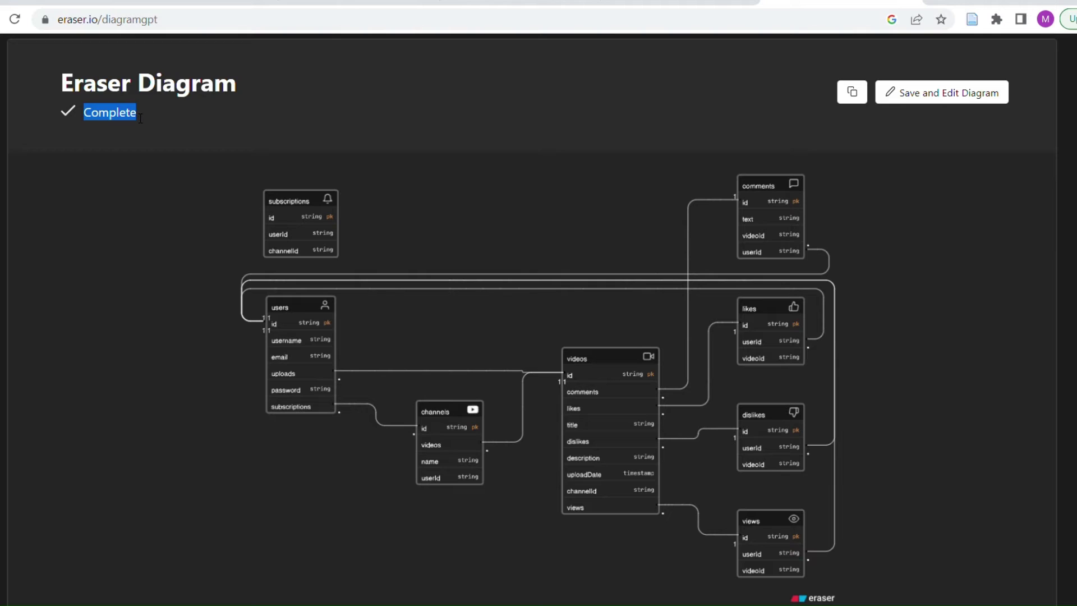
left_click(140, 118)
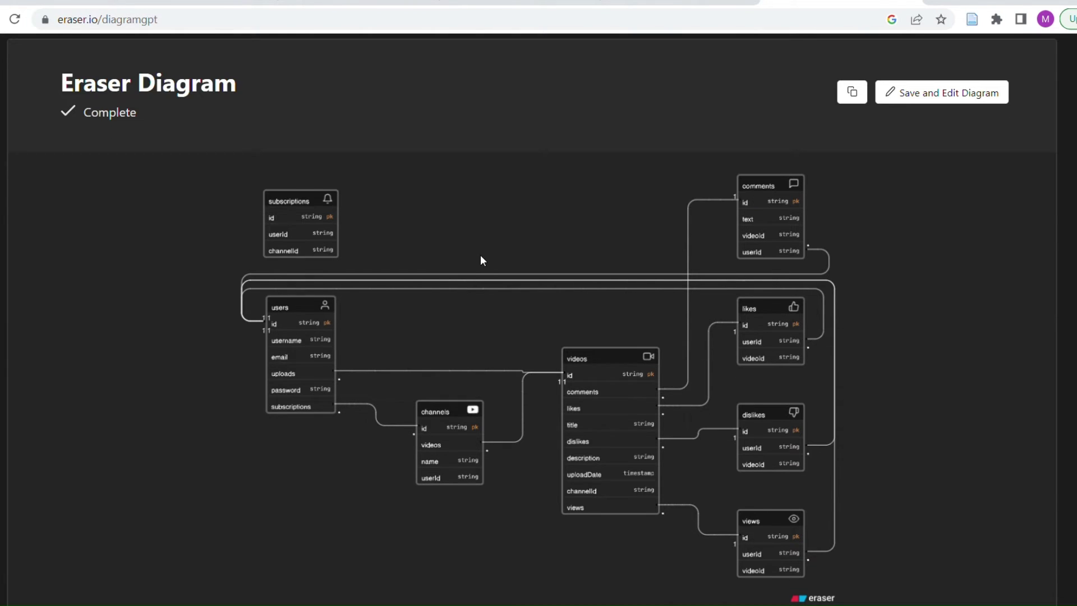
Replace the prompt with 'describe the computer infrastructure for a company like Oracle'.
scroll(480, 260, "up", 8)
left_click(500, 235)
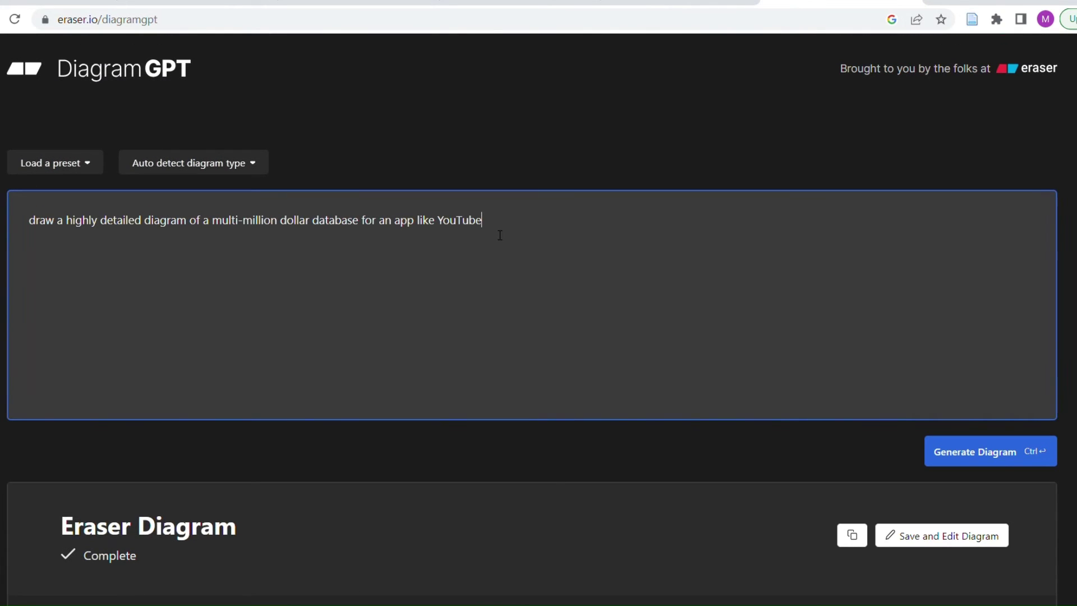
left_click_drag(500, 235, 20, 216)
type("desc")
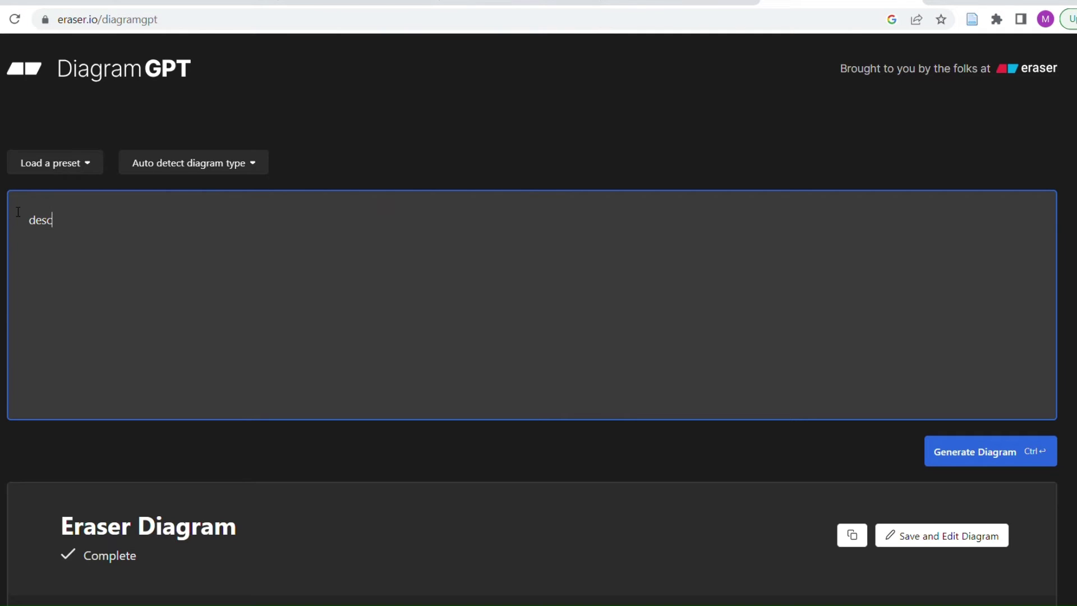
type("ribe the infrastructure for")
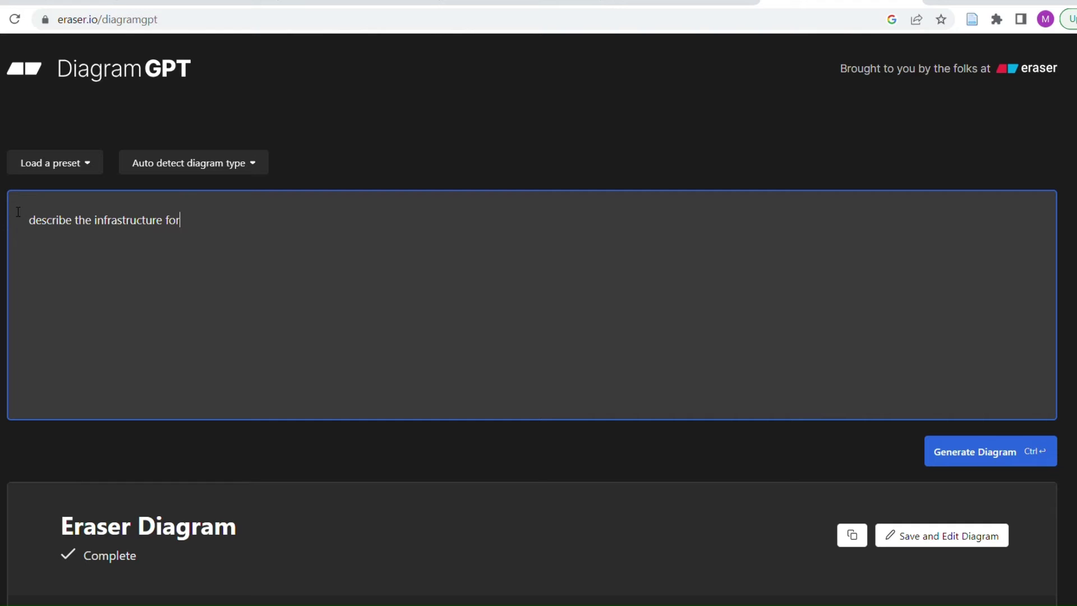
type(" a company computer")
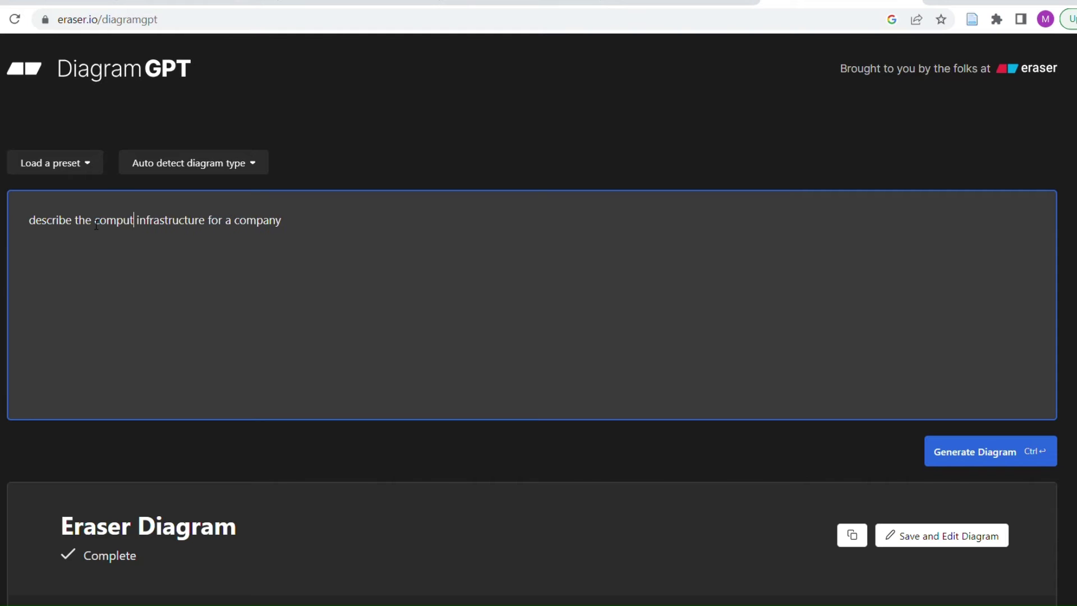
left_click(298, 225)
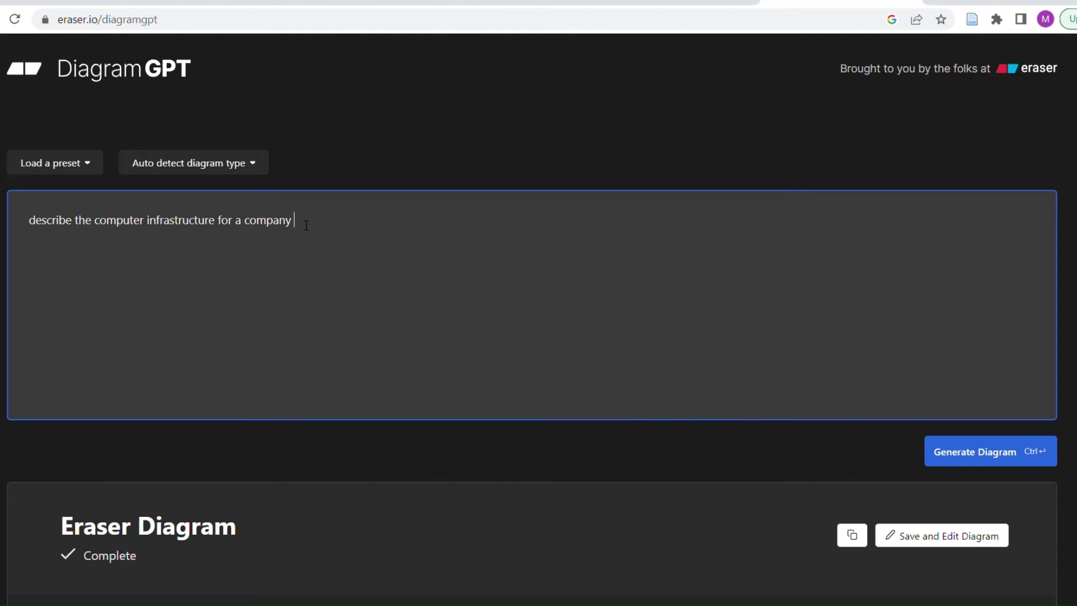
type("like Oracle")
Generate from the Oracle prompt, get 'Unsure of what diagram to create', then select the prompt text.
left_click(987, 451)
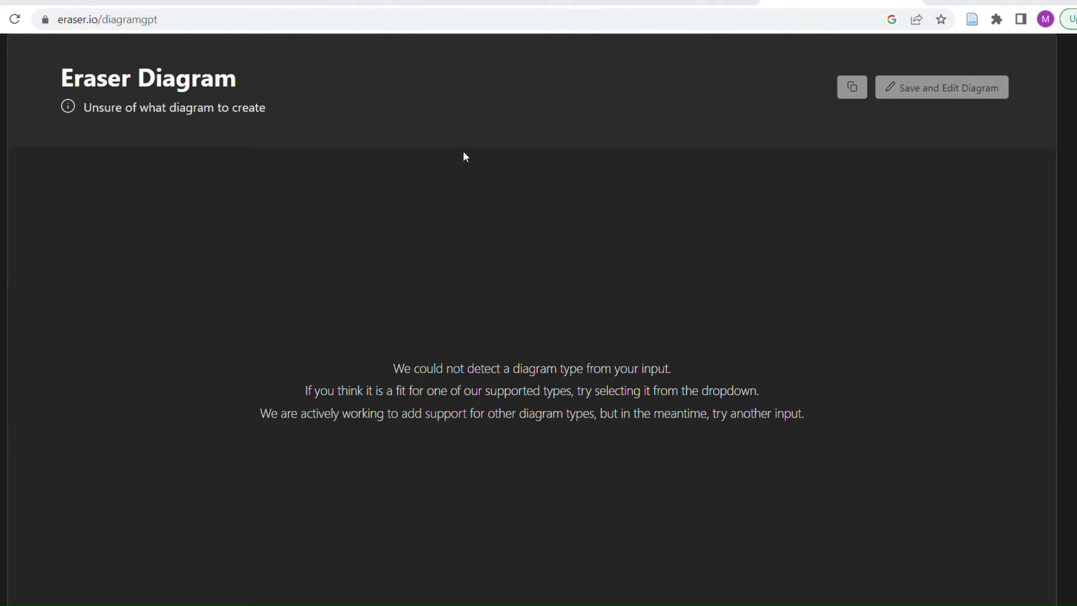
scroll(464, 153, "up", 8)
scroll(464, 152, "up", 1)
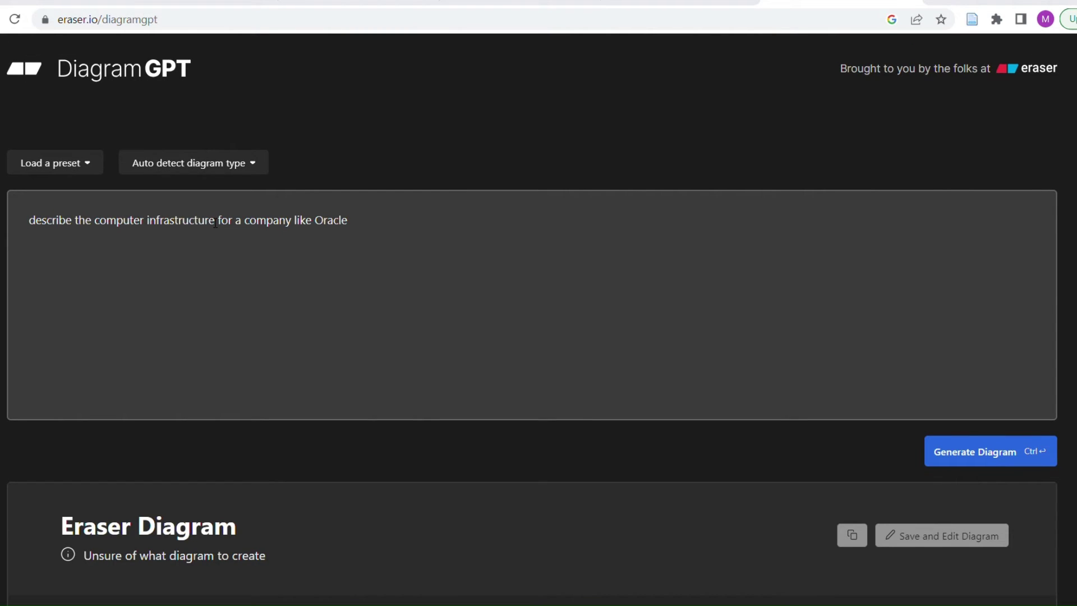
left_click(96, 230)
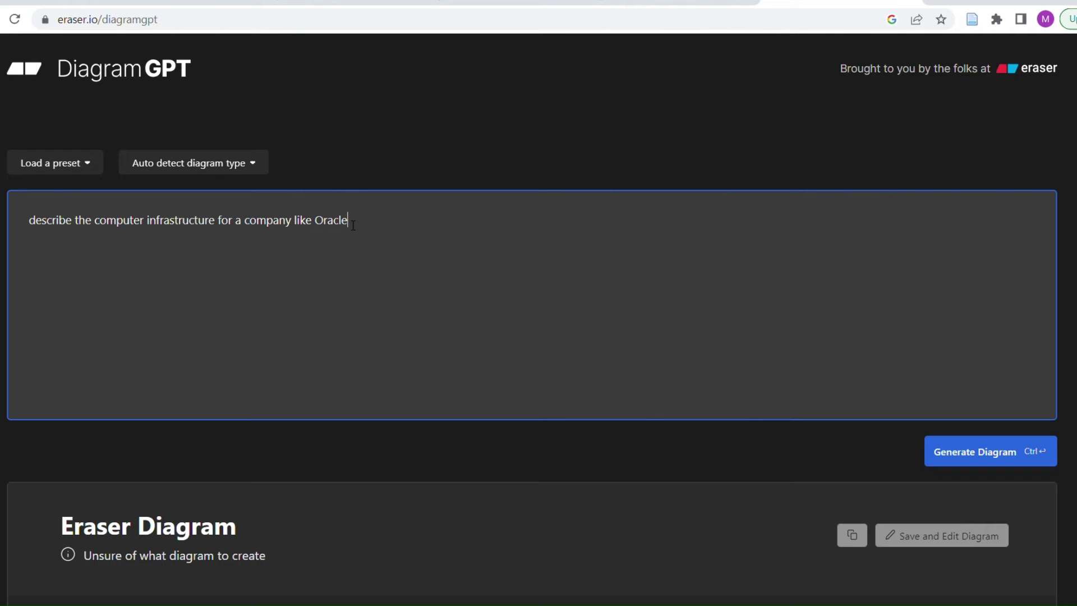
left_click_drag(354, 225, 24, 227)
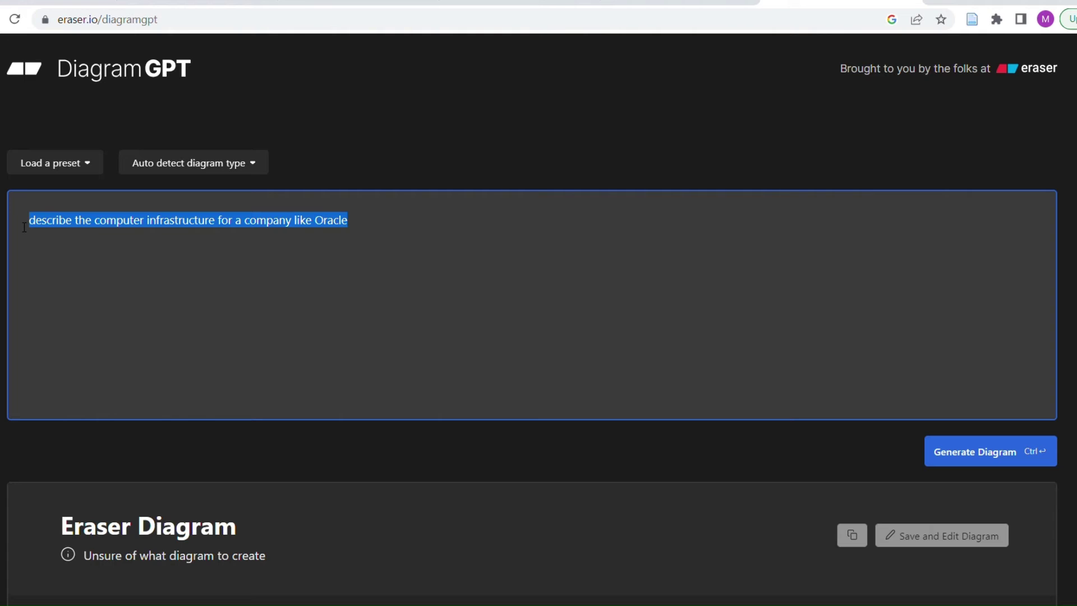
Write the car-ride app information-flow prompt ending '(i.e., Uber)' and generate; no diagram type is detected.
type("describe the flow")
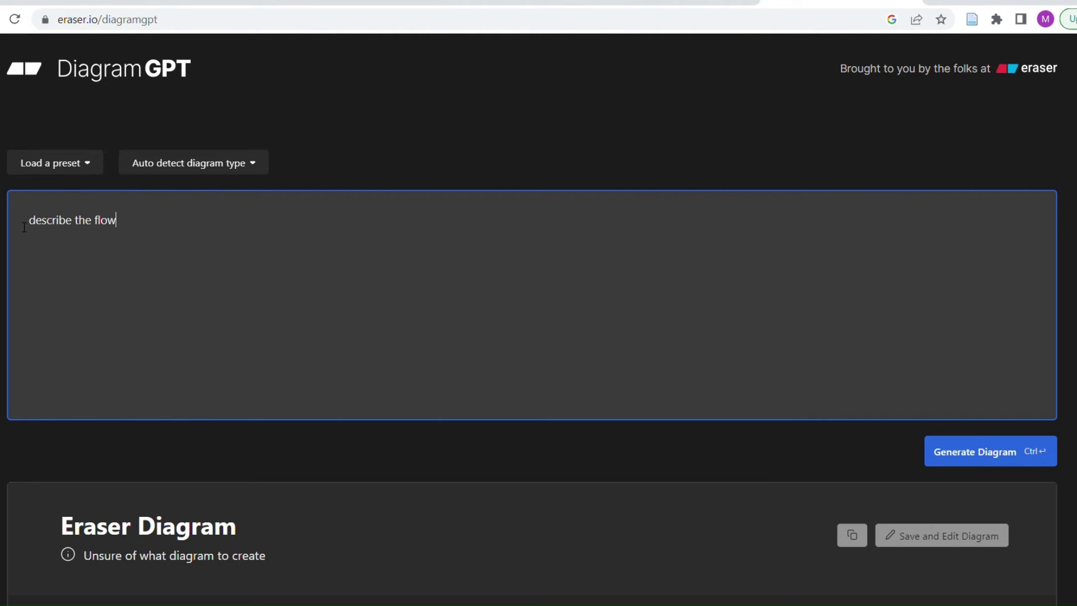
type("of information for ")
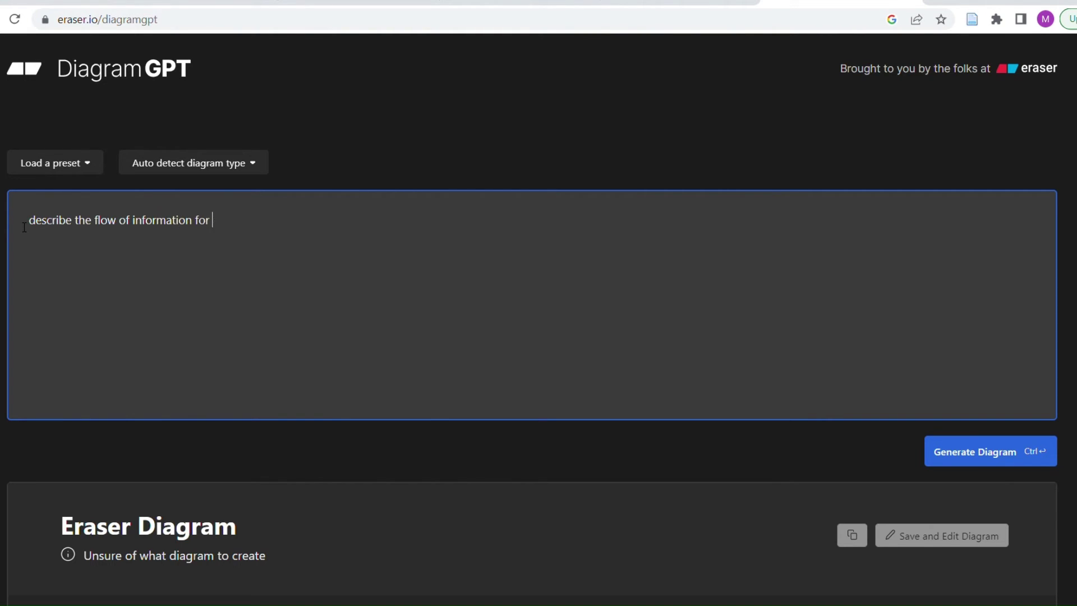
type("an app that organzie")
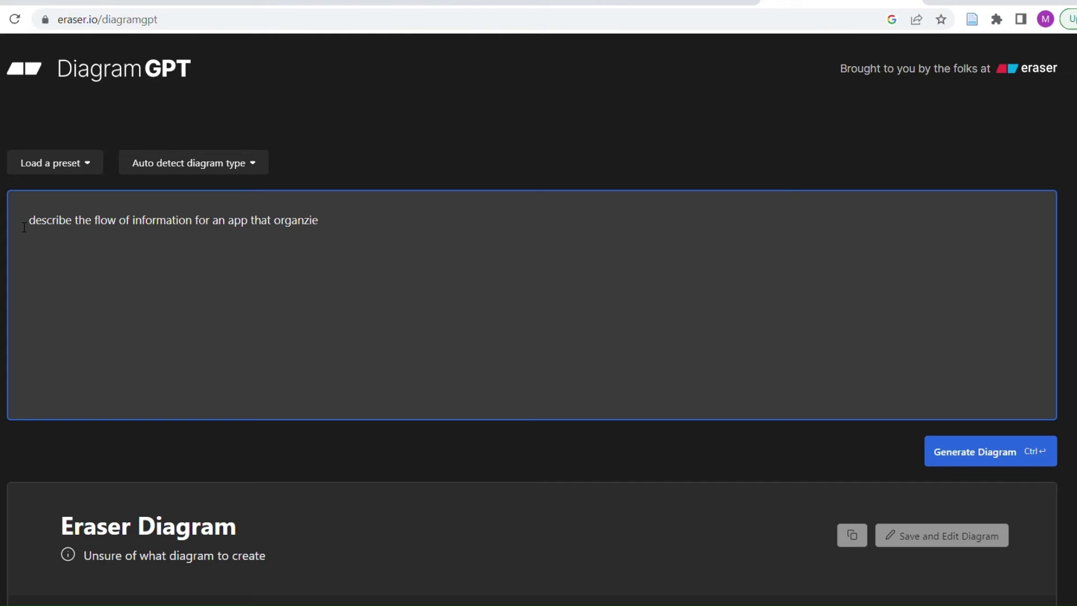
type("s")
key("BackSpace")
key("BackSpace")
key("BackSpace")
key("BackSpace")
type("izes car rides for users ")
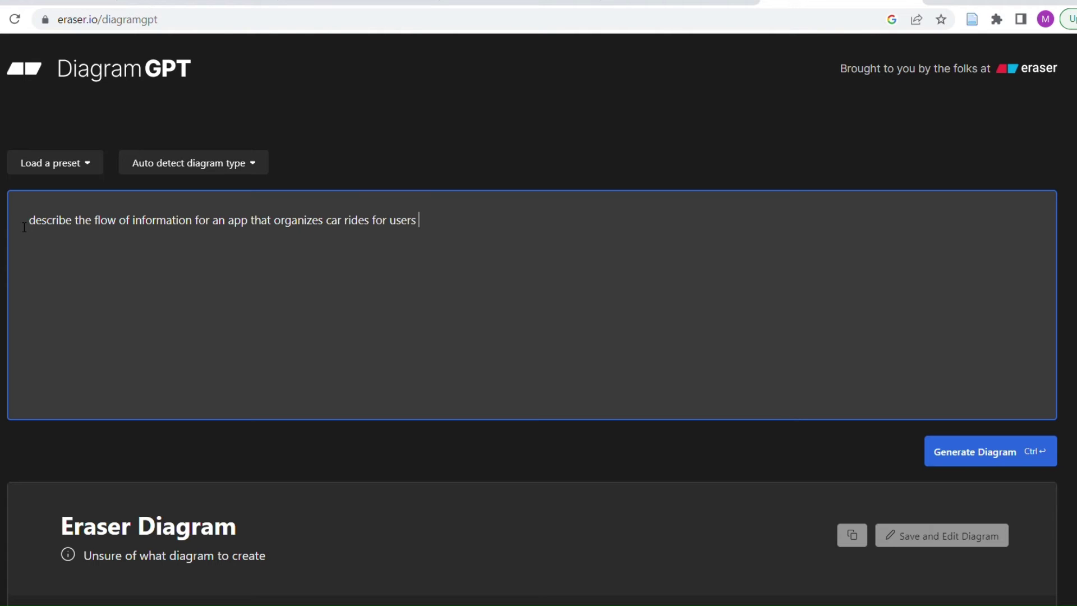
type("(i.e., Uber")
left_click(950, 452)
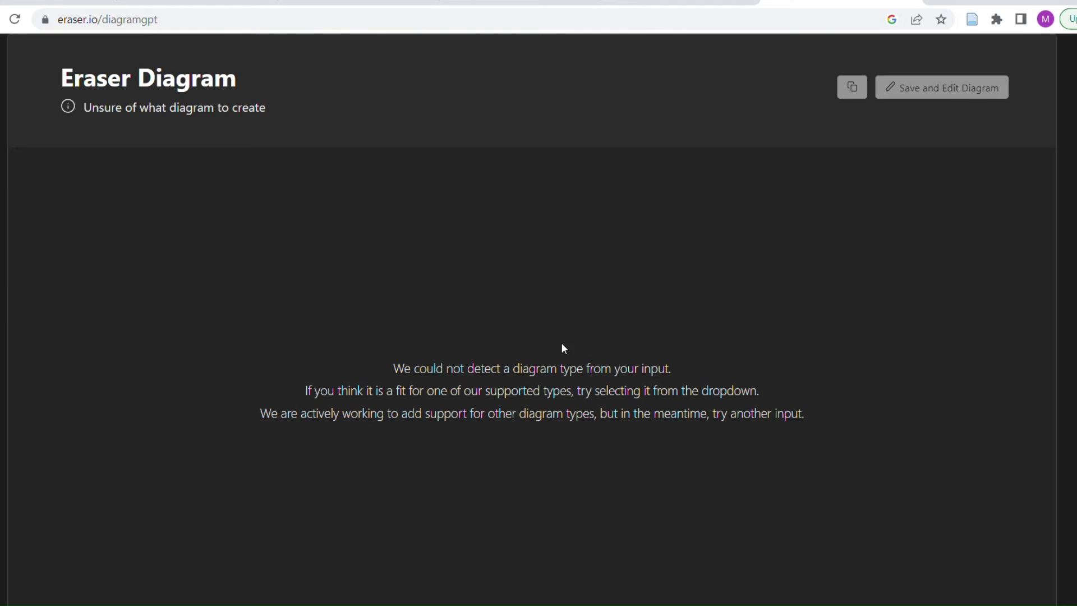
Look through the preset prompts, then set the diagram type to Cloud architecture.
scroll(520, 298, "up", 8)
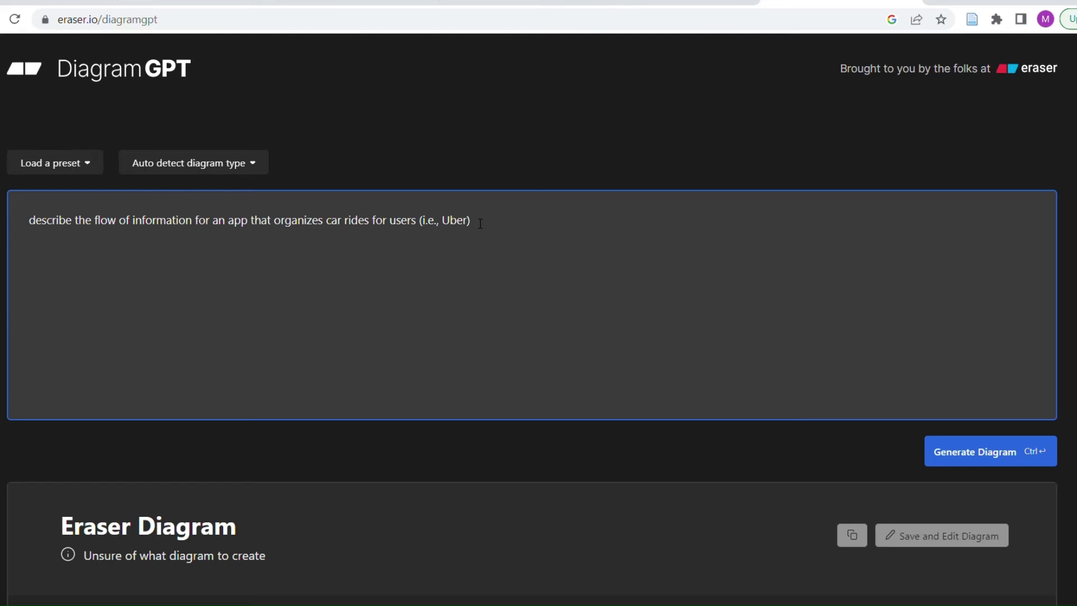
left_click(82, 164)
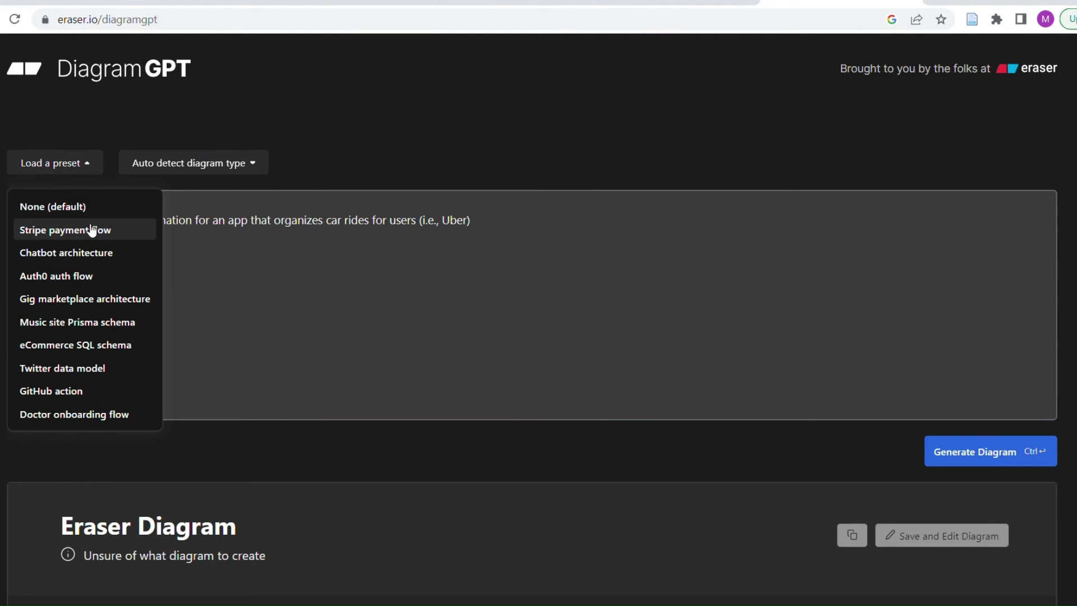
scroll(104, 246, "down", 2)
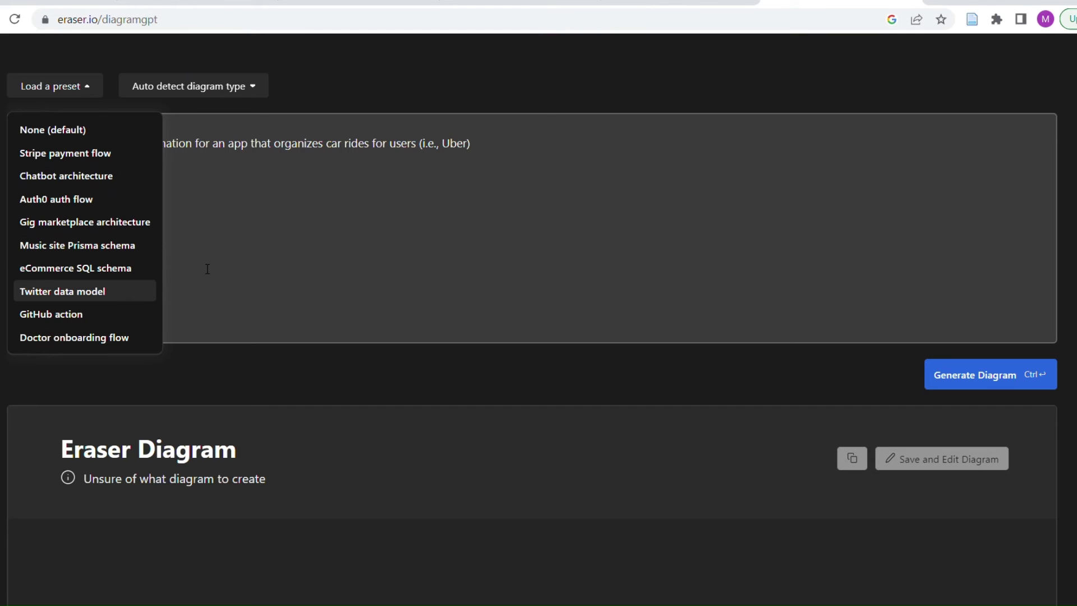
scroll(224, 264, "up", 2)
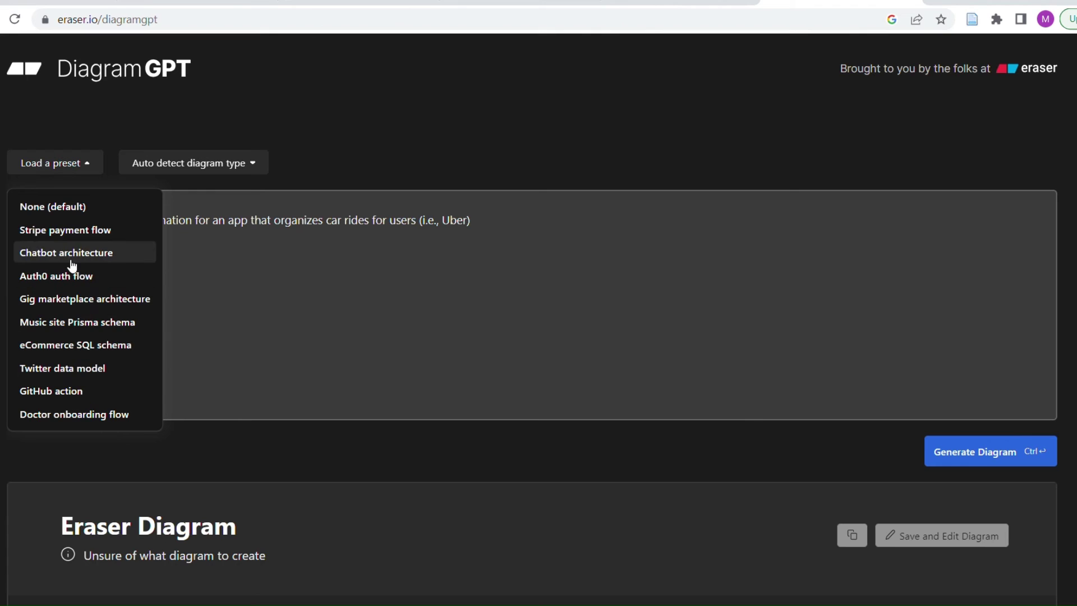
left_click(229, 171)
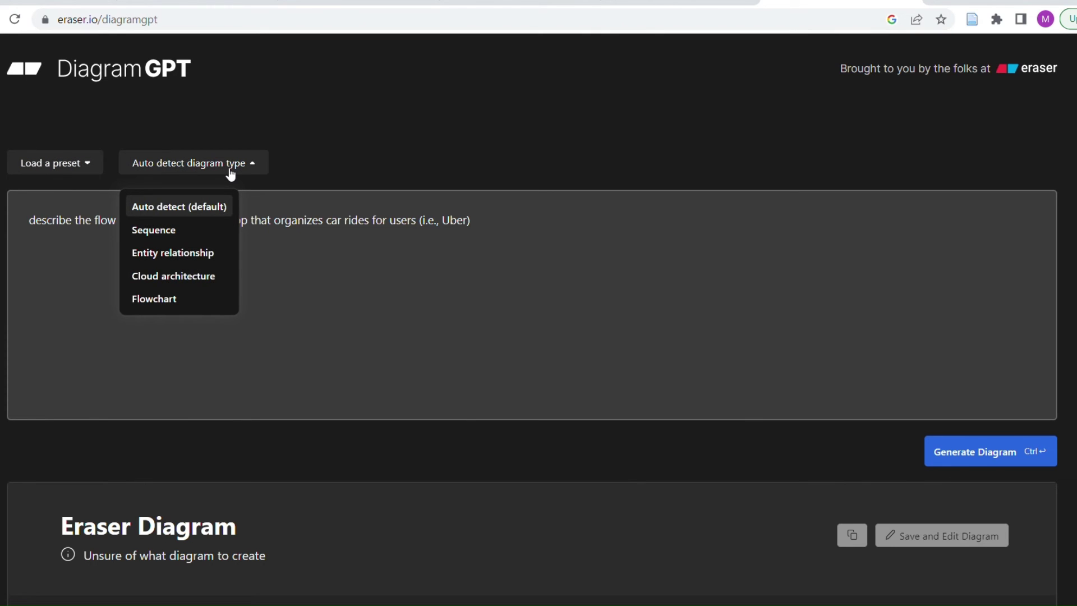
left_click(189, 280)
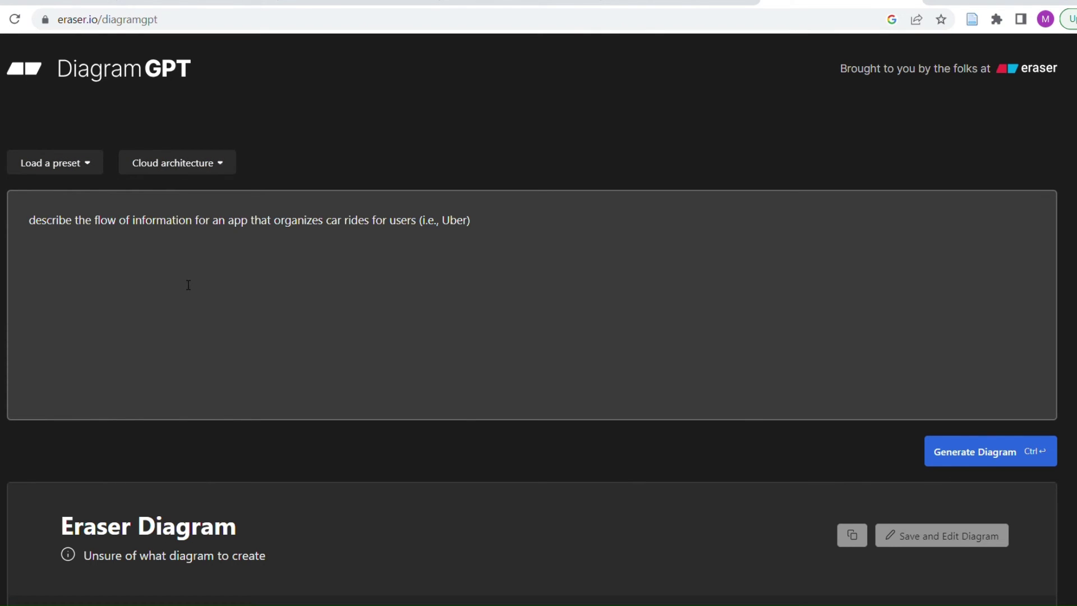
Generate the ride-sharing cloud diagram and review its User App, three databases and Payment System.
left_click(966, 467)
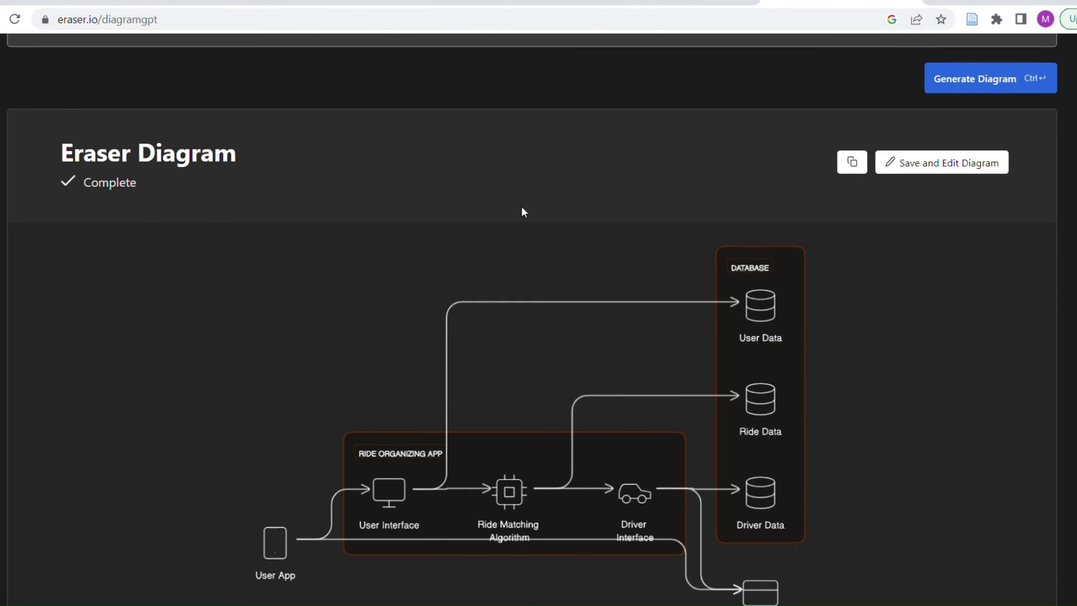
scroll(521, 208, "down", 4)
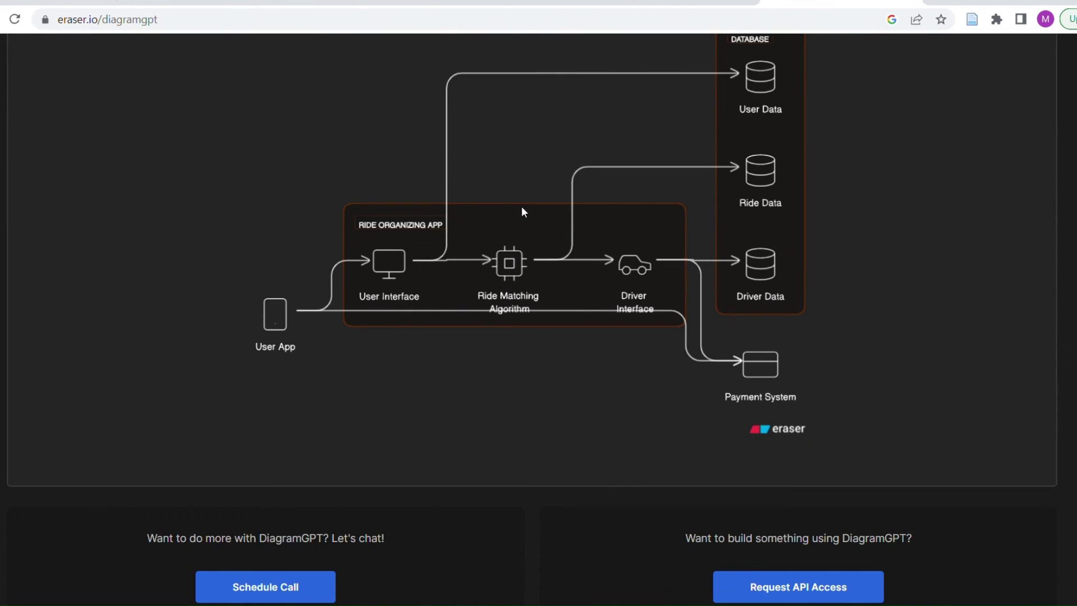
scroll(523, 212, "up", 2)
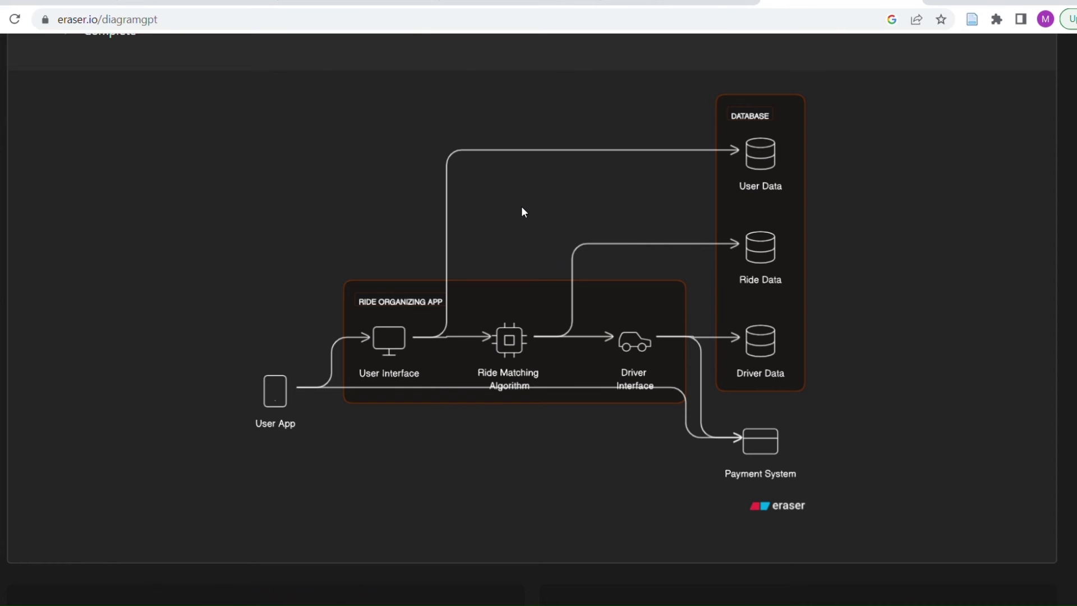
scroll(522, 211, "up", 4)
scroll(522, 212, "down", 3)
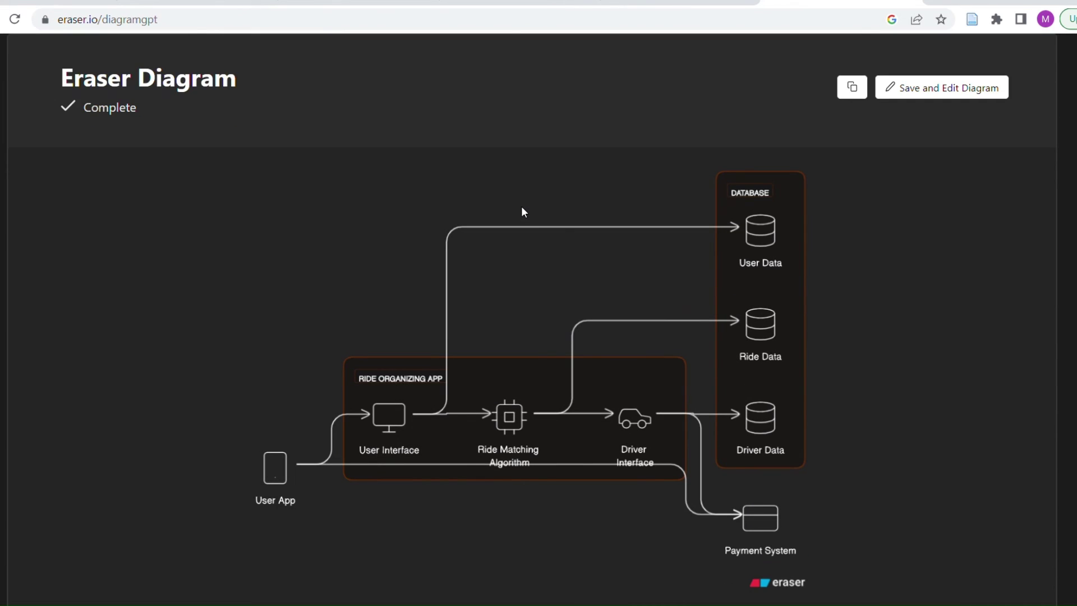
scroll(522, 209, "up", 6)
Replace the prompt with 'describe the cloud architecture a company like oracle might use' and generate it.
left_click(254, 208)
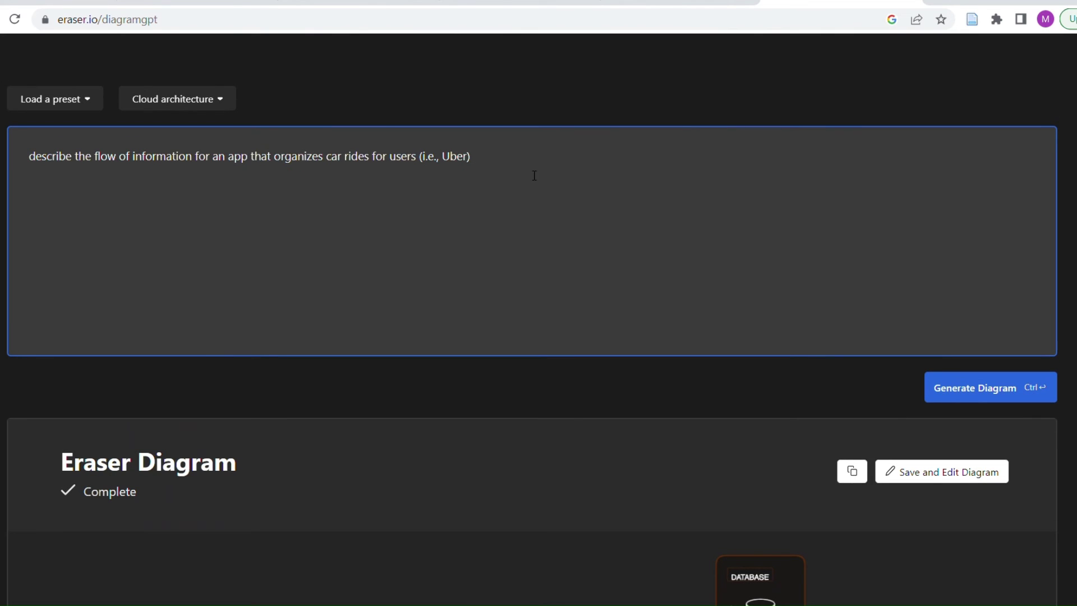
left_click_drag(534, 176, 22, 163)
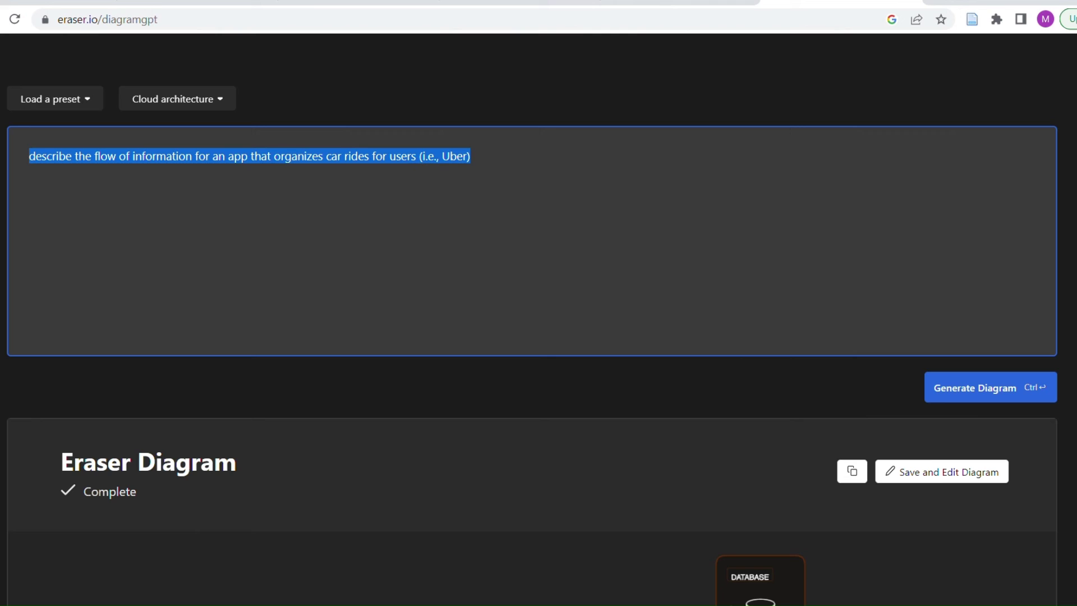
type("describe")
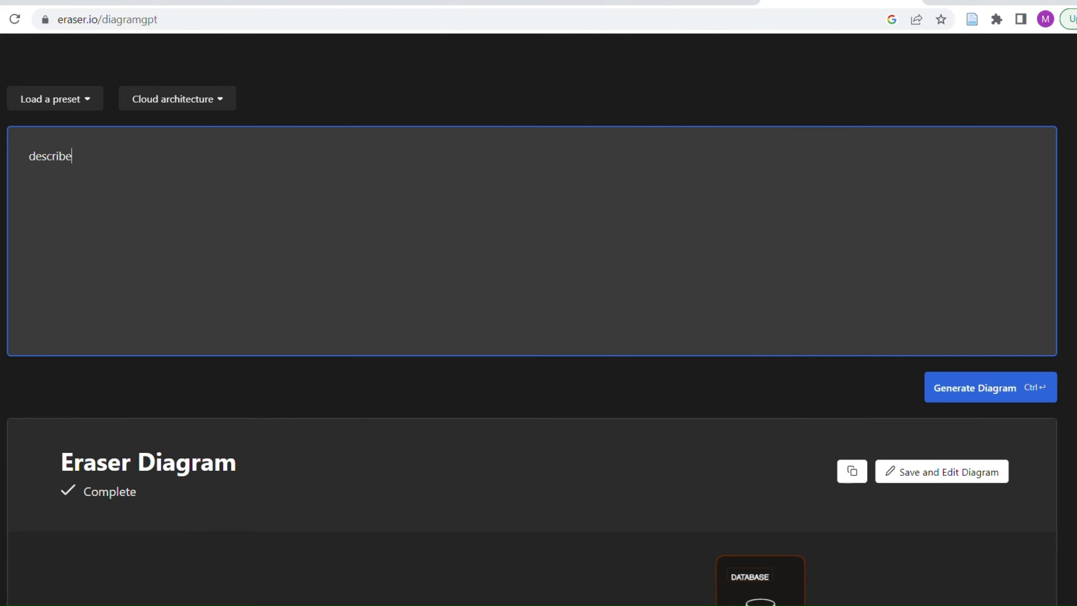
type(" the cloud architecture a comp")
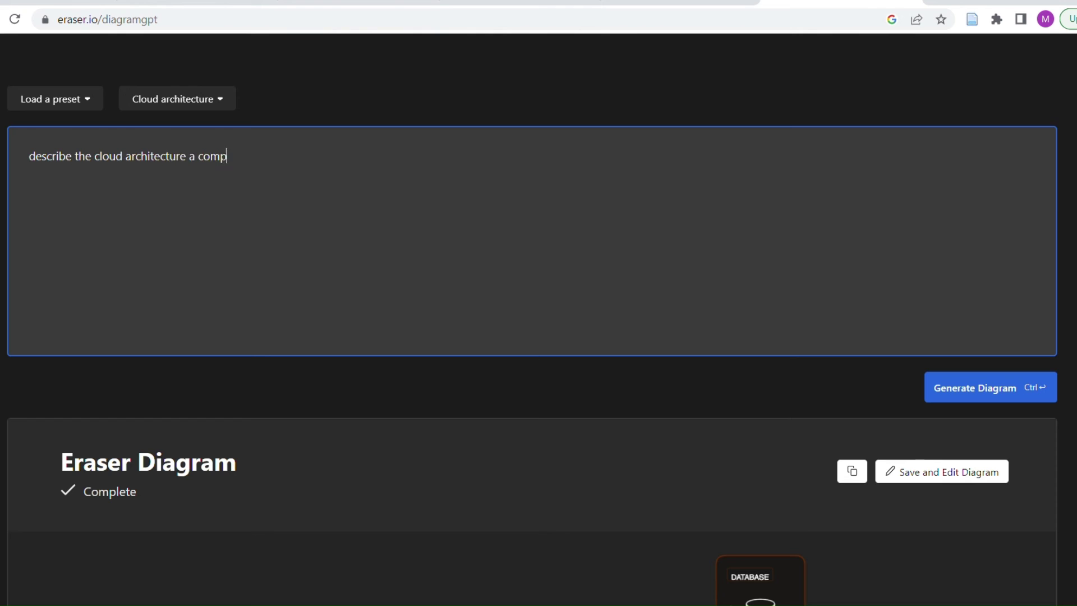
type("any lie o")
key("BackSpace")
type("ke oracle might use")
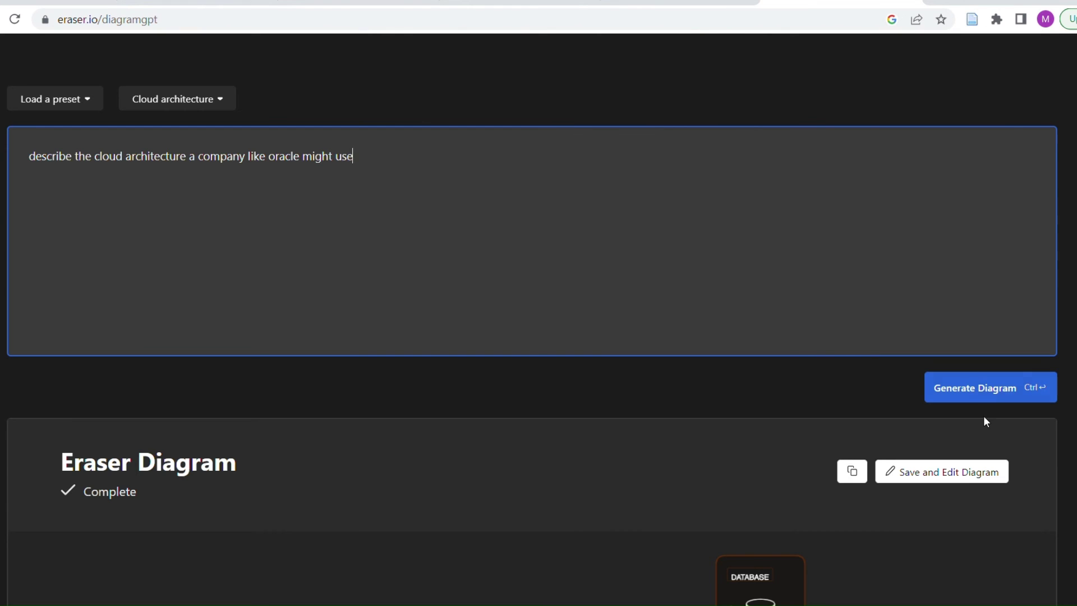
left_click(985, 394)
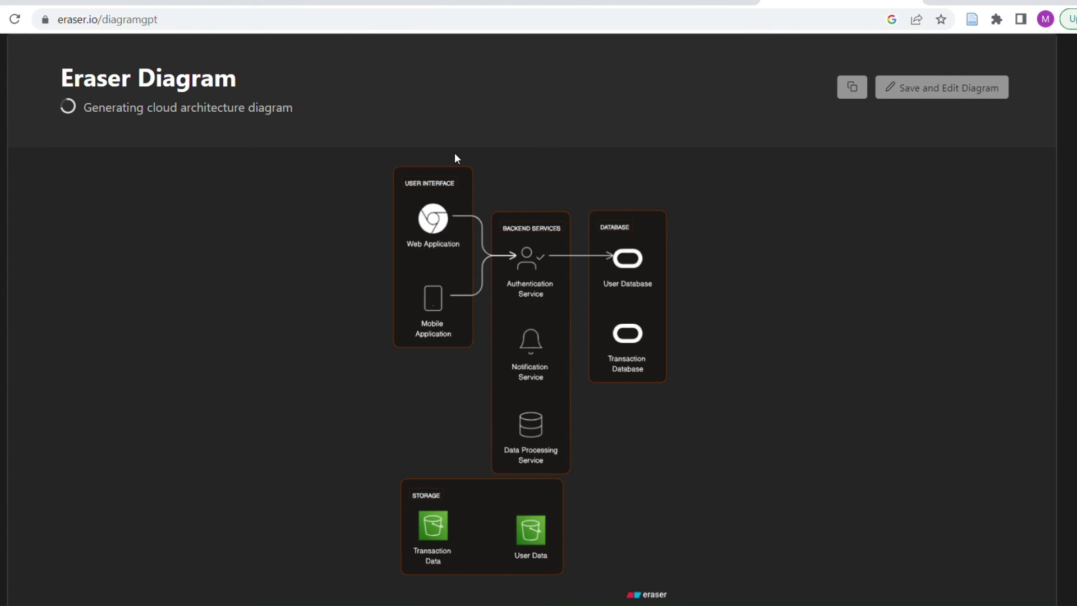
Scroll through the completed diagram's backend services, User and Transaction databases, and storage.
scroll(728, 166, "down", 1)
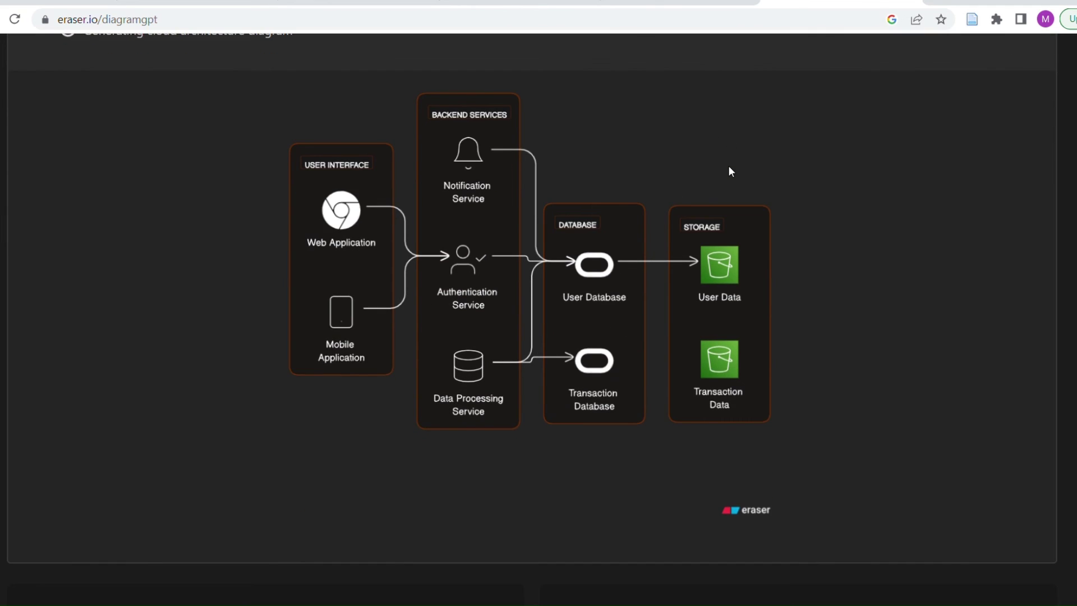
scroll(729, 166, "up", 1)
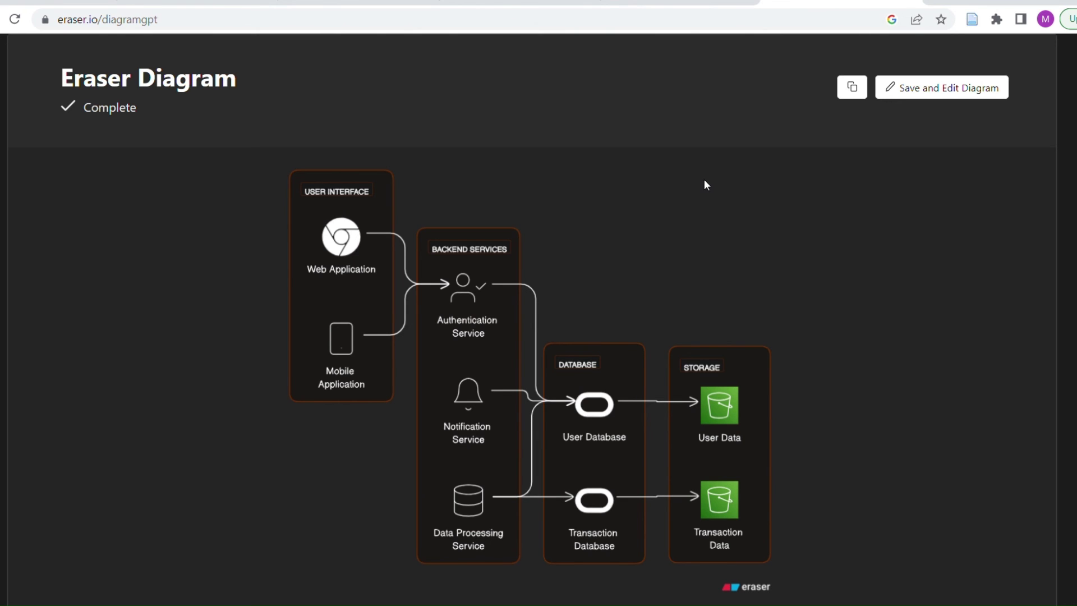
scroll(704, 179, "down", 1)
scroll(705, 180, "up", 1)
scroll(620, 201, "up", 4)
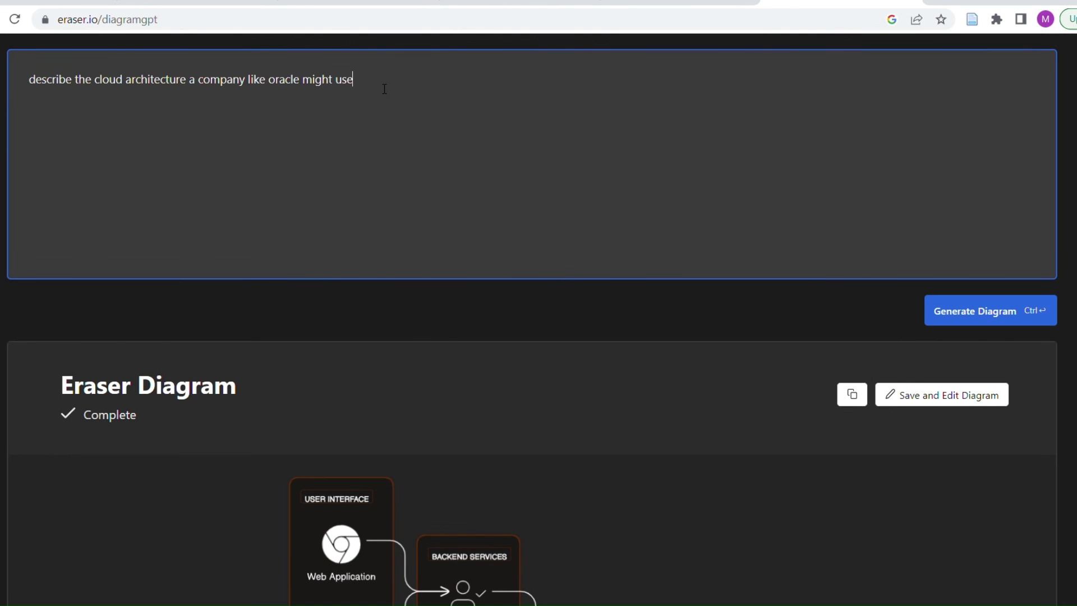
Replace the prompt ending after 'describe' with 'a highly complex or elegant cloud architecture that a company in the year 2030 might'.
left_click_drag(385, 89, 193, 88)
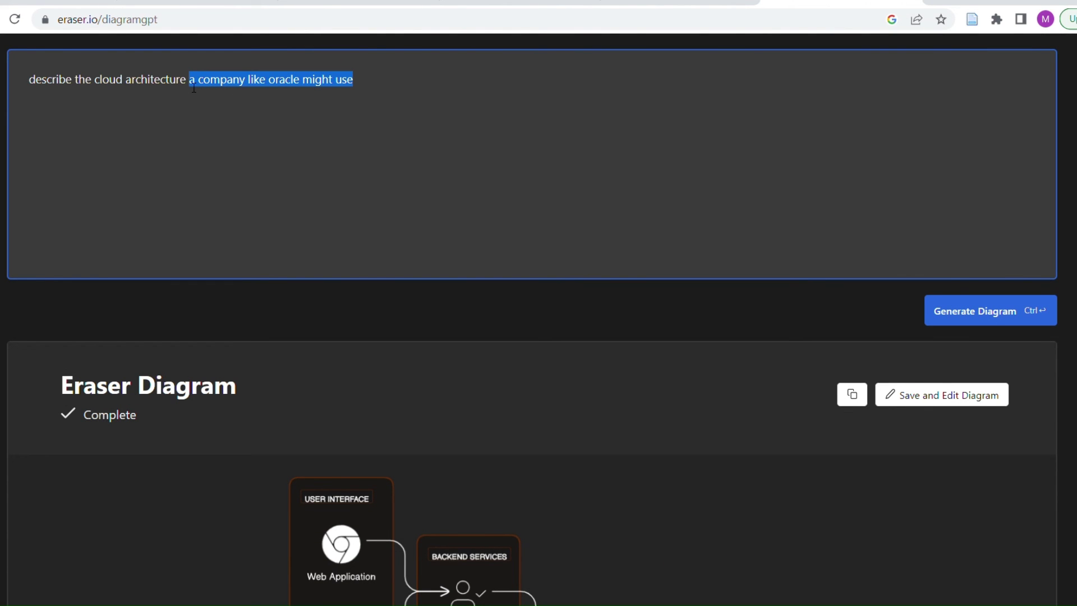
left_click_drag(444, 96, 83, 87)
type("a hig")
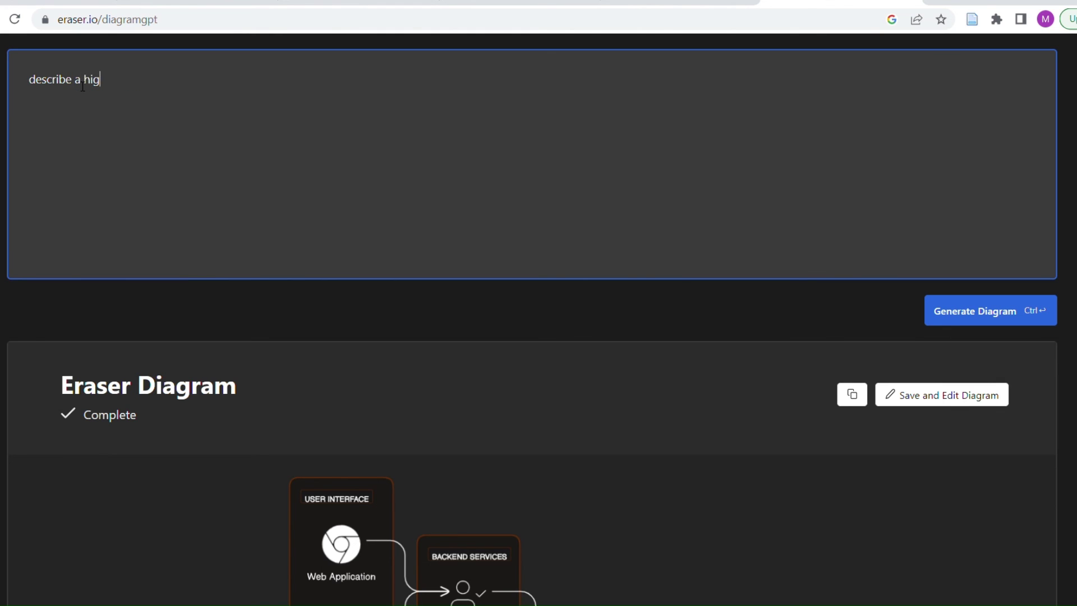
type("hly complex or elegant cloud ")
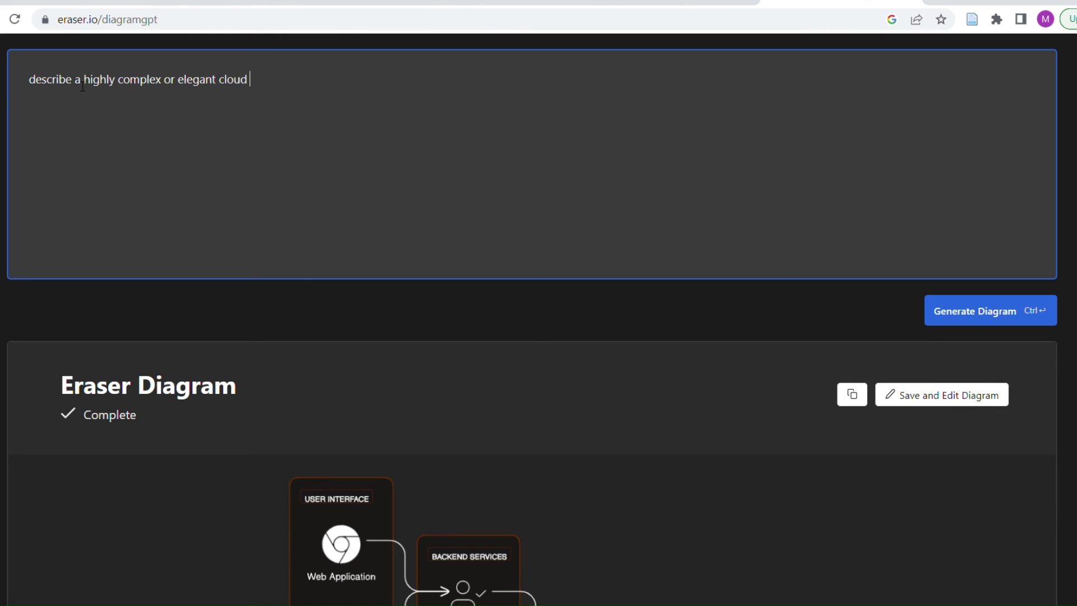
type("architecture that a company")
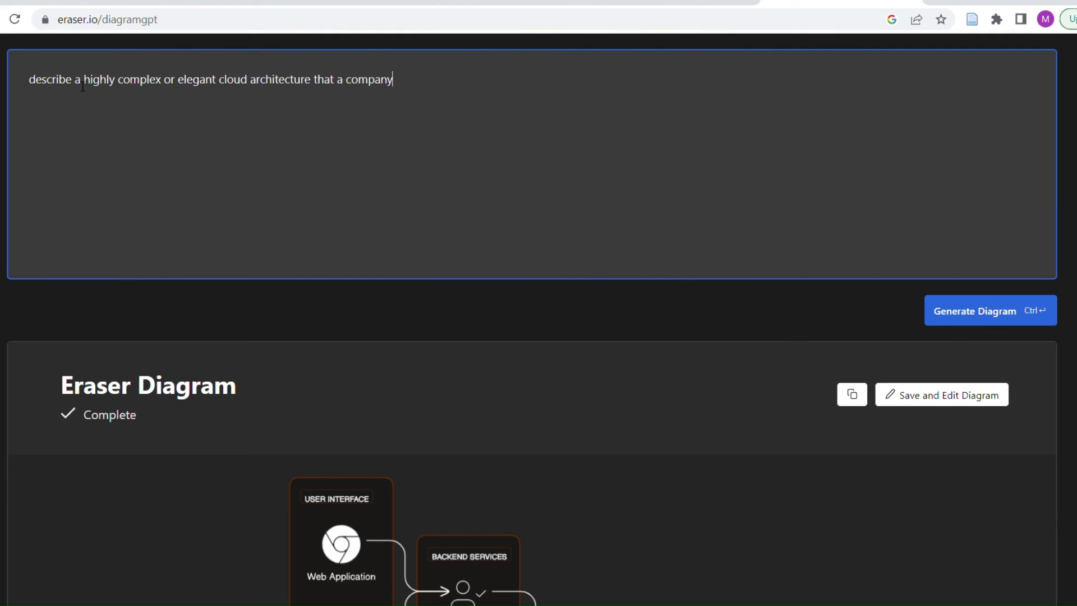
type(" in the year 2030 might use")
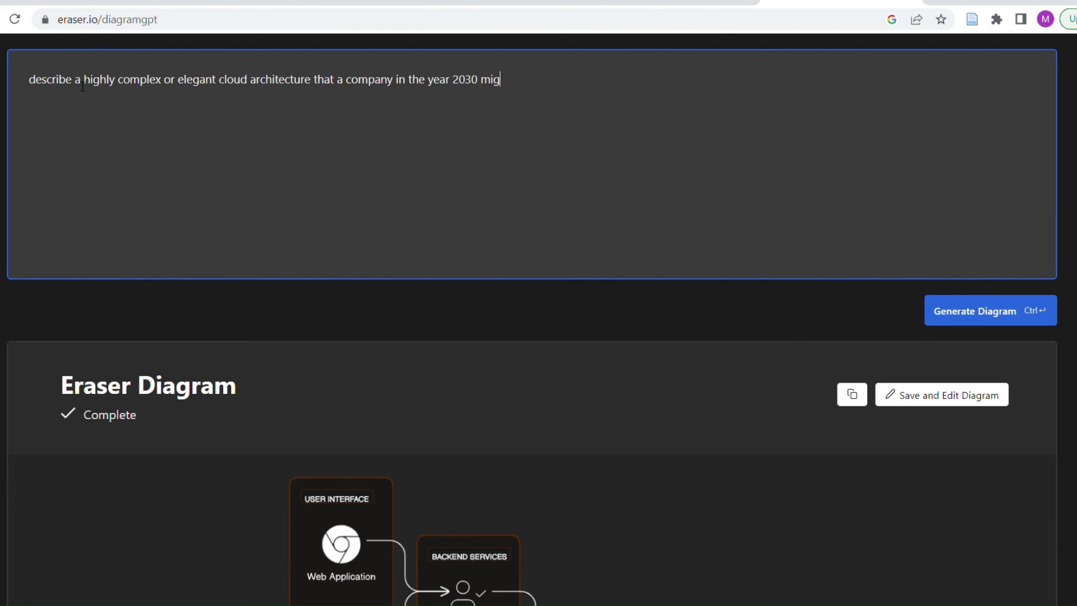
Generate the diagram from the 2030 company cloud architecture prompt.
left_click(1004, 315)
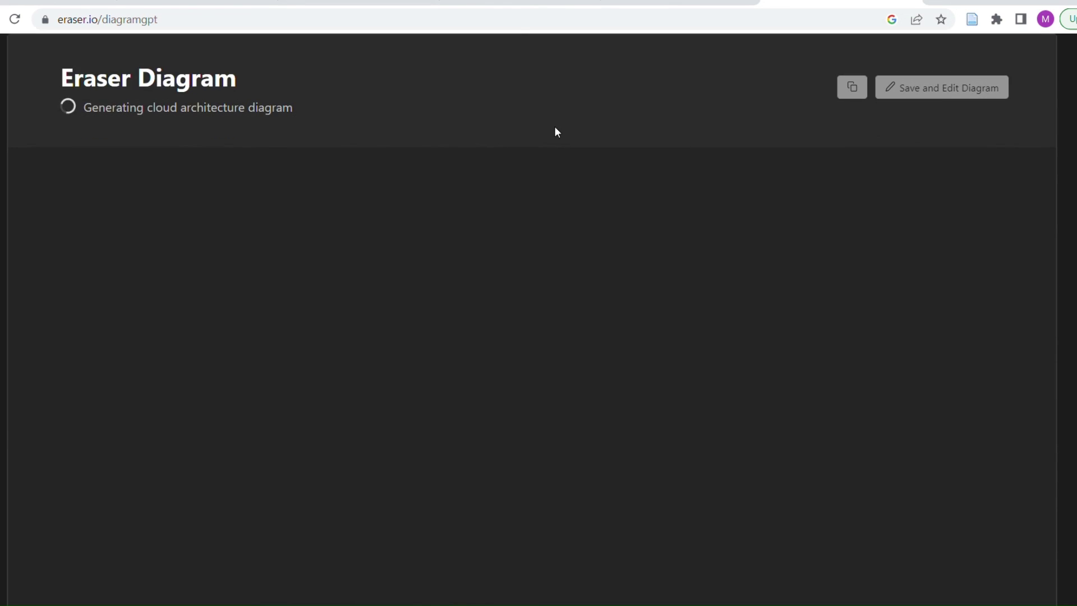